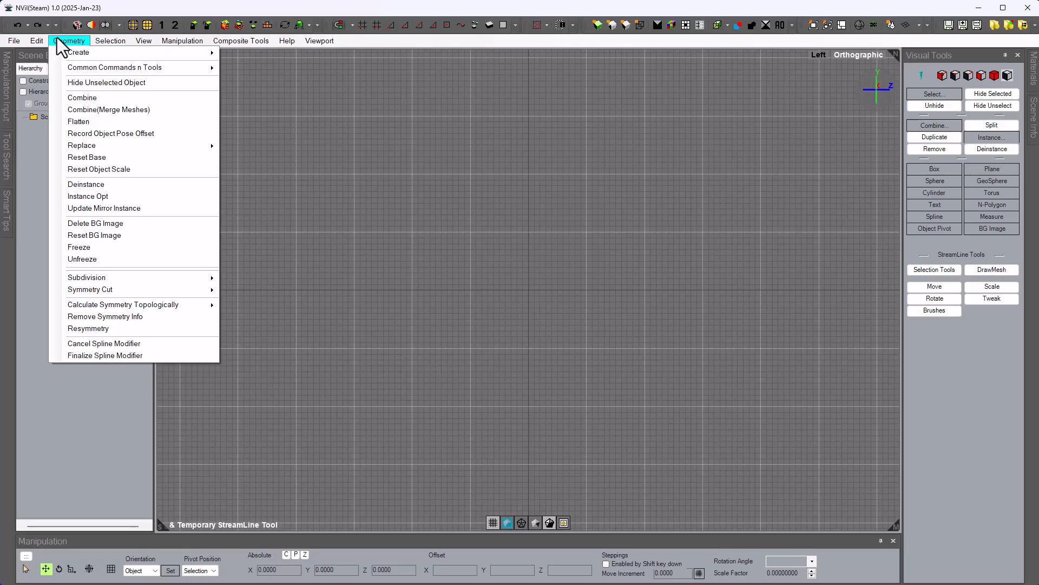
Create a background image in the Left viewport from the file Axe.png.
{"action": "mouse_move", "coordinate": [81, 55]}
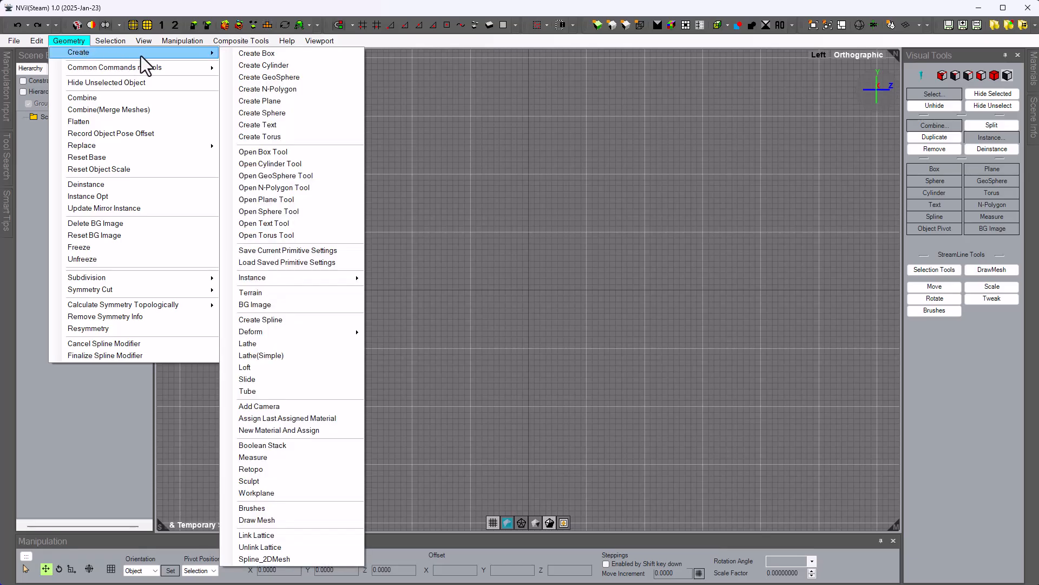
{"action": "left_click", "coordinate": [294, 305]}
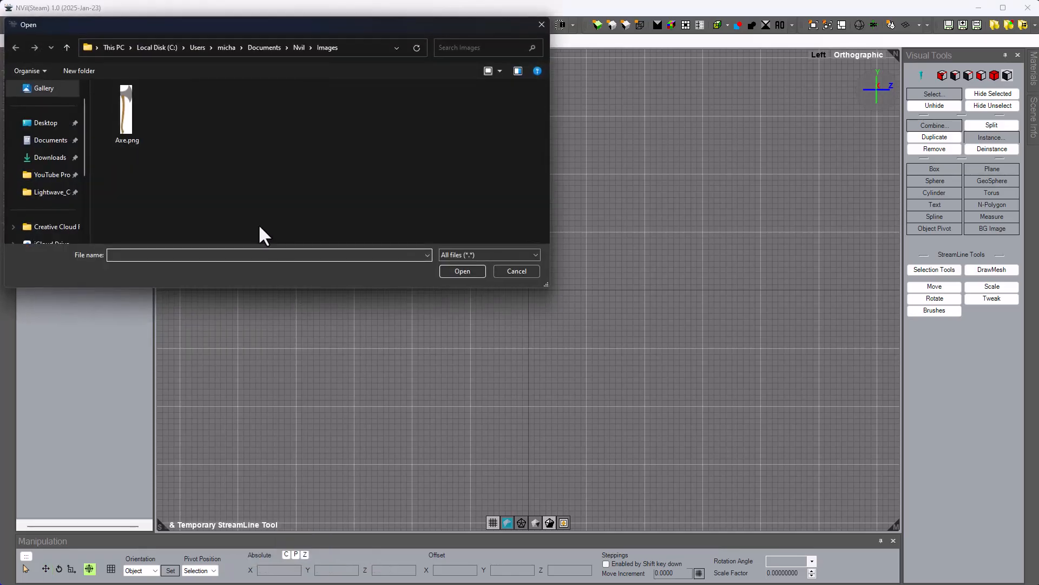
{"action": "left_click", "coordinate": [138, 116]}
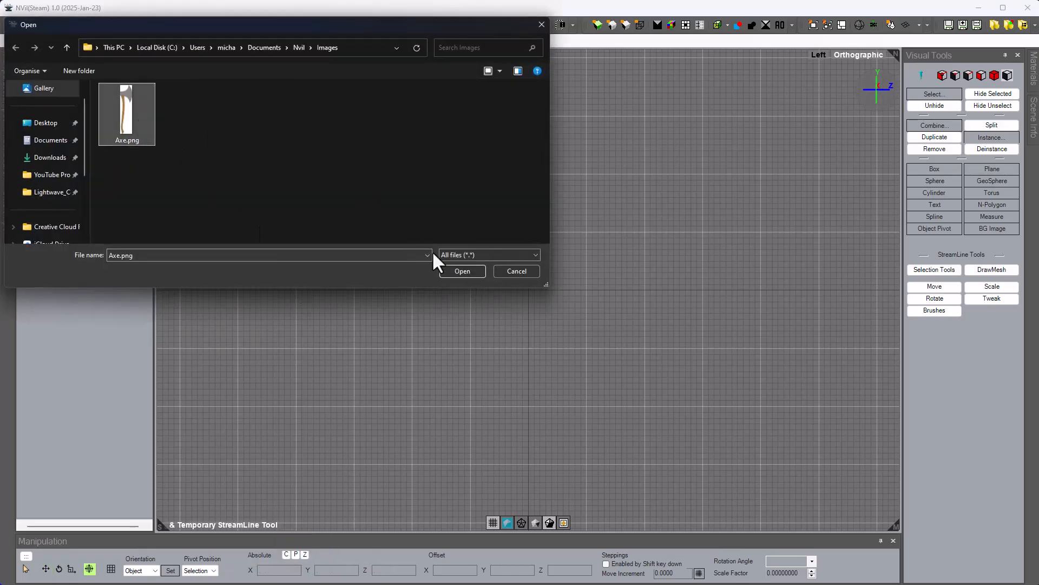
{"action": "left_click", "coordinate": [463, 274]}
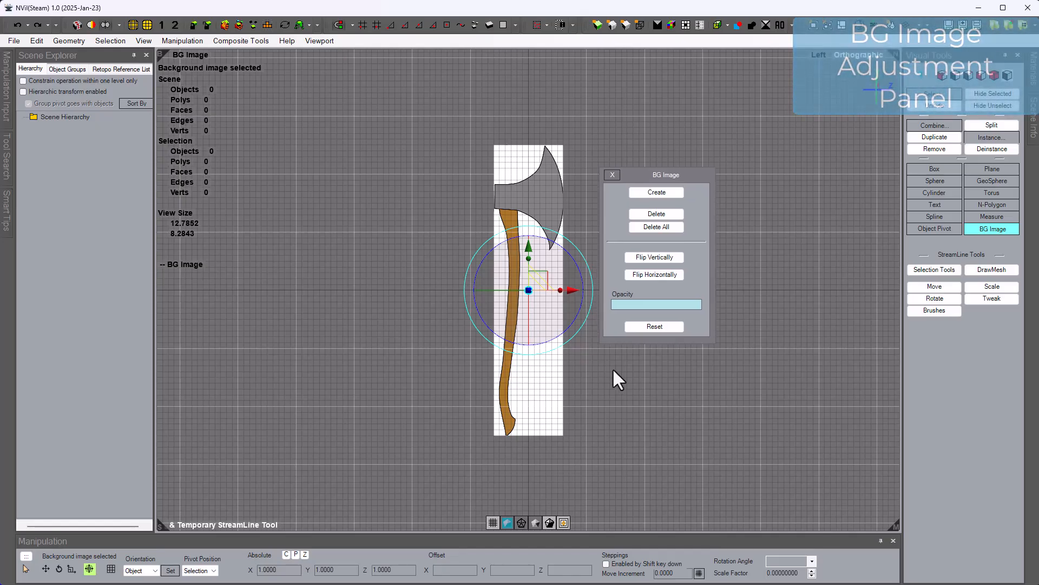
Replace the current viewport image by loading Axe.png again.
{"action": "left_click", "coordinate": [638, 190]}
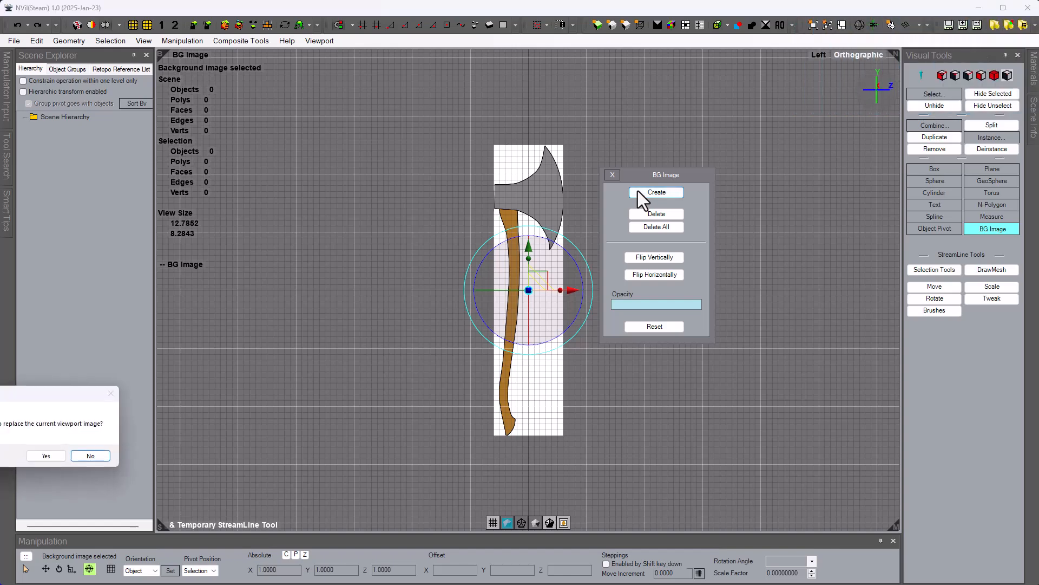
{"action": "left_click_drag", "start_coordinate": [60, 400], "coordinate": [307, 381]}
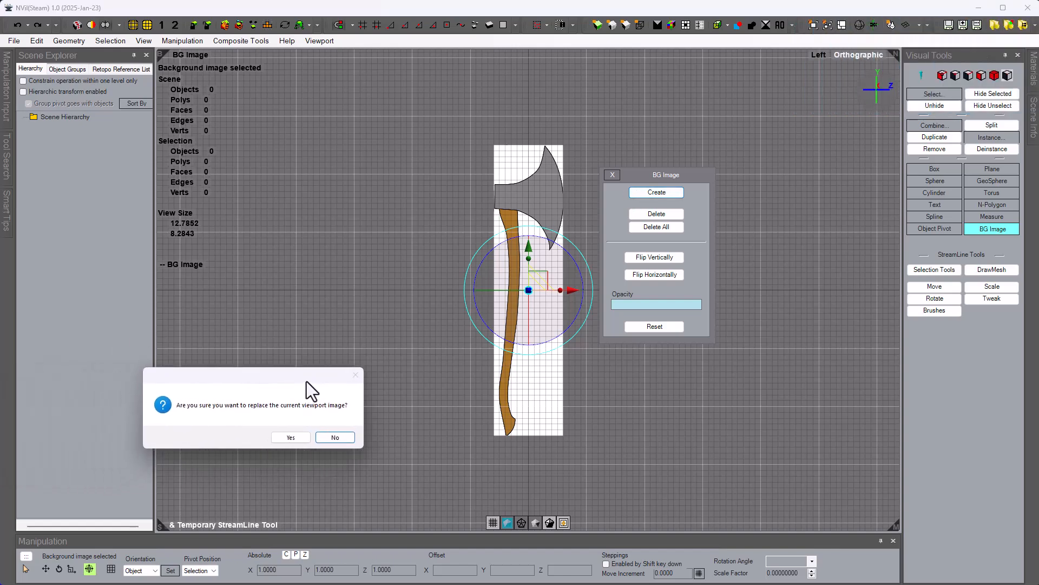
{"action": "left_click", "coordinate": [292, 436]}
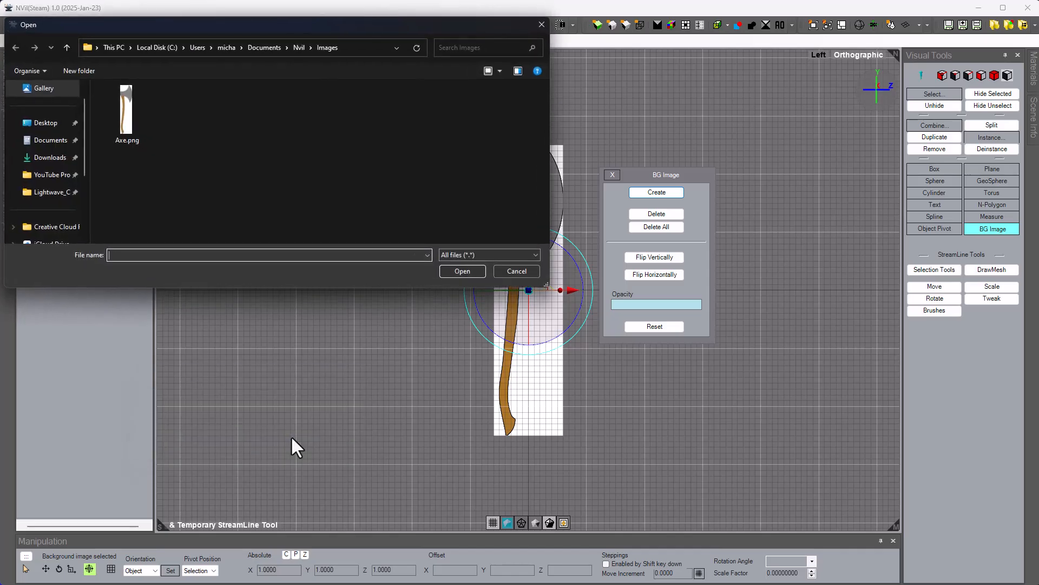
{"action": "left_click", "coordinate": [144, 133]}
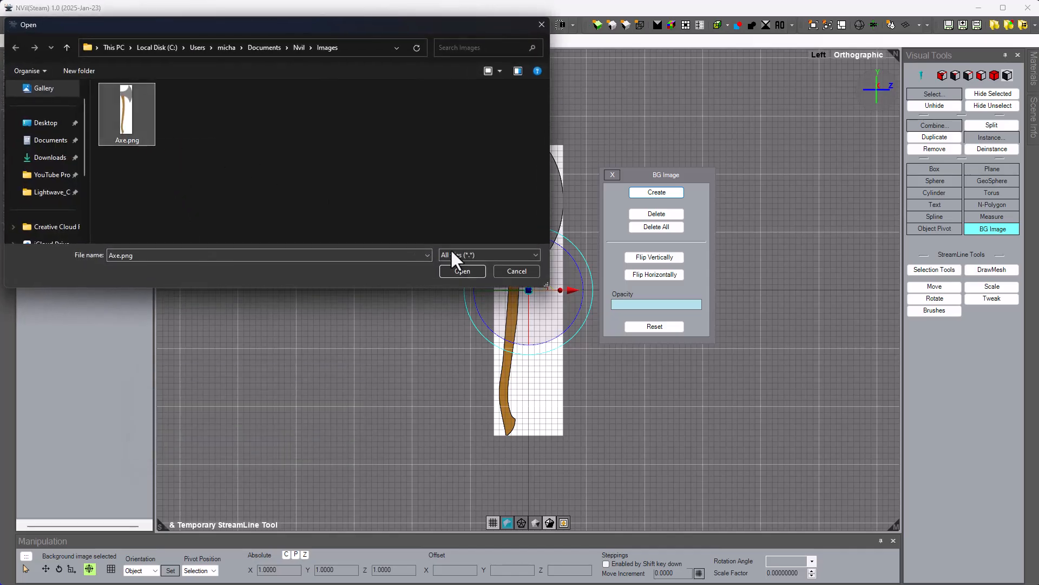
{"action": "left_click", "coordinate": [463, 272]}
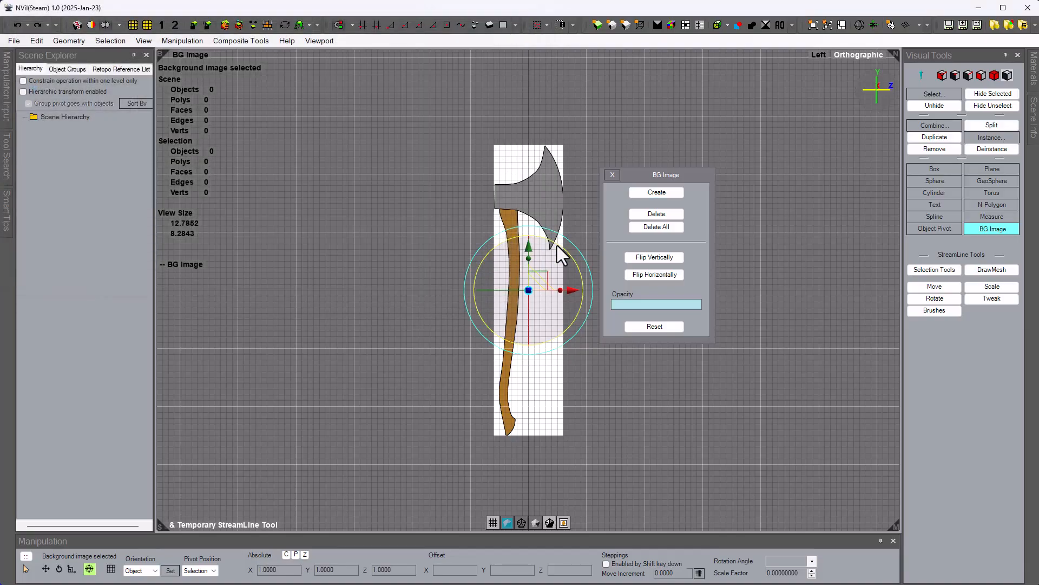
Delete the selected axe background image and undo the deletion.
{"action": "left_click", "coordinate": [646, 214]}
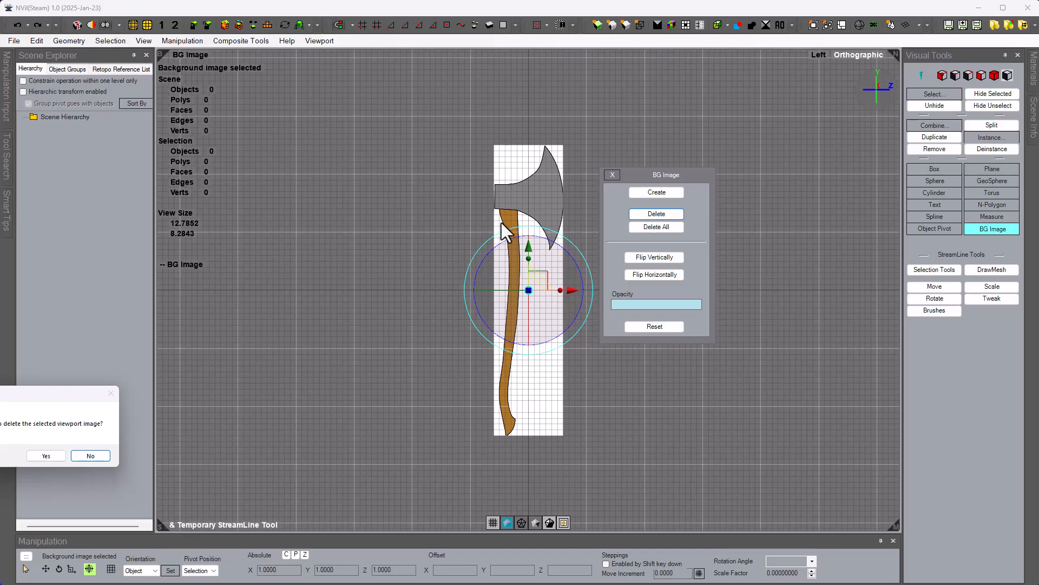
{"action": "left_click_drag", "start_coordinate": [51, 405], "coordinate": [330, 336]}
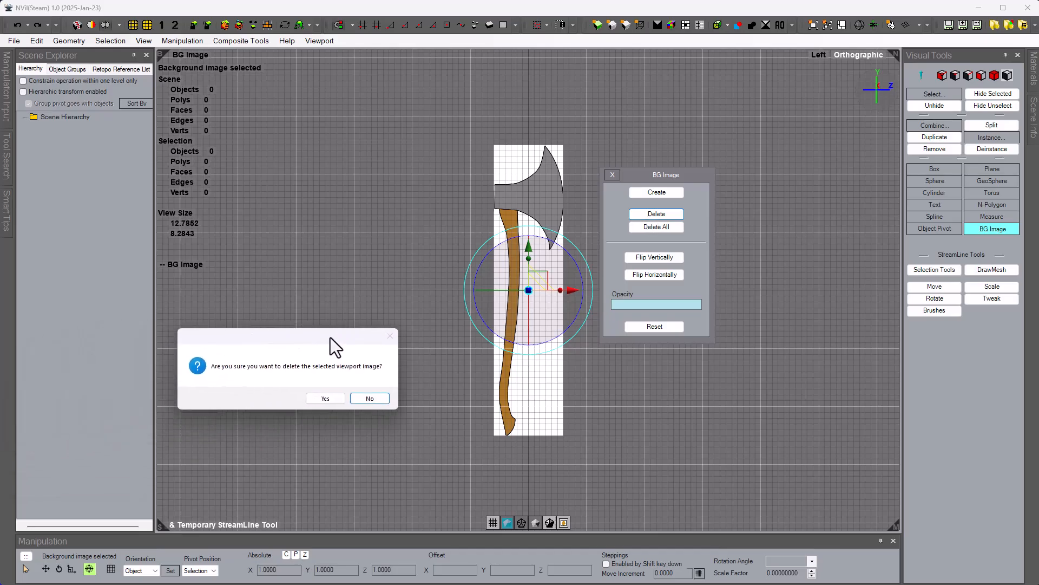
{"action": "left_click", "coordinate": [321, 399]}
{"action": "key", "text": "ctrl+z"}
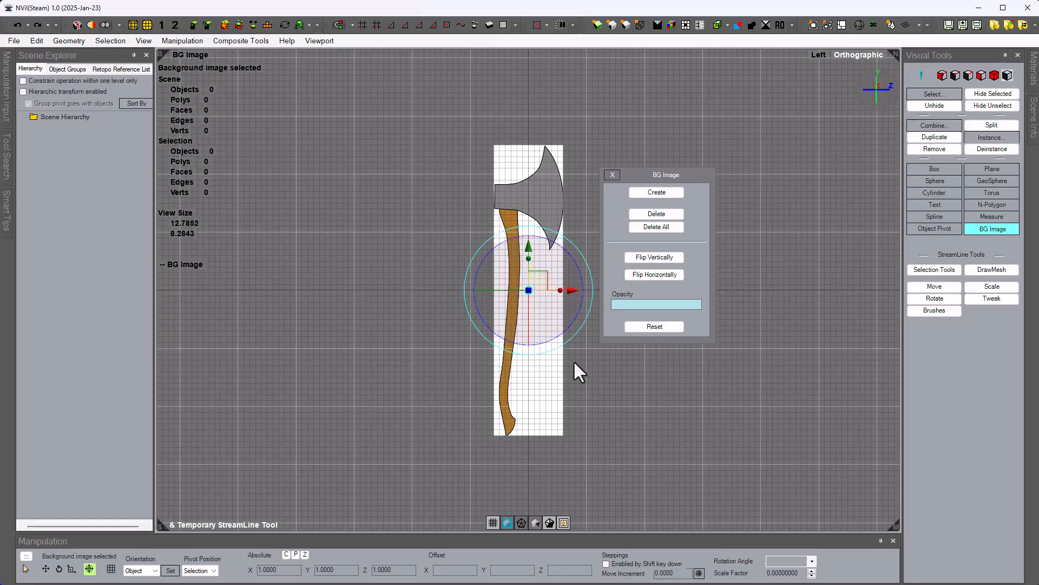
Flip the background image vertically and back to its upright orientation, twice.
{"action": "left_click", "coordinate": [641, 257]}
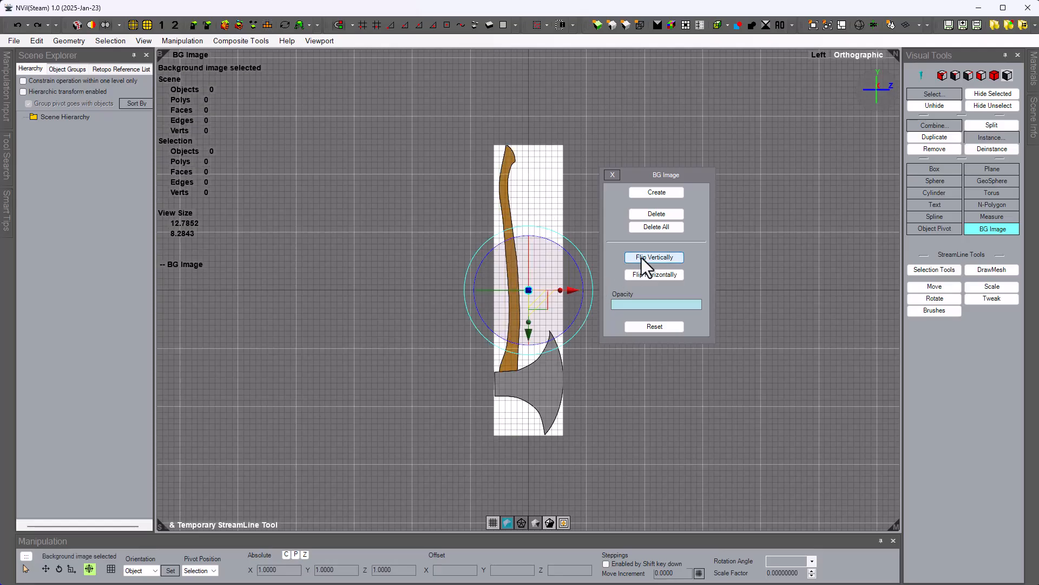
{"action": "left_click", "coordinate": [641, 258]}
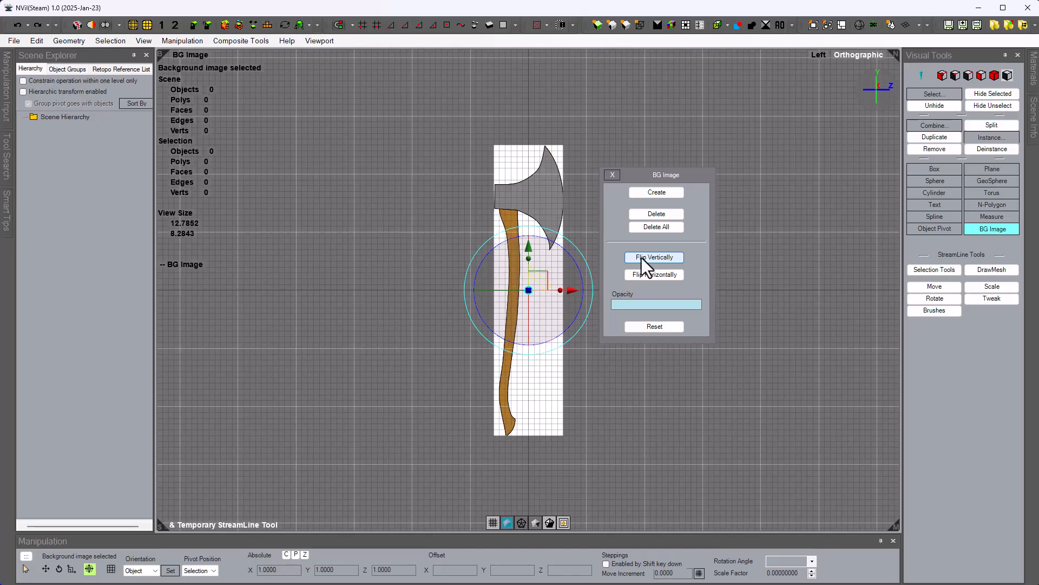
{"action": "left_click", "coordinate": [641, 258]}
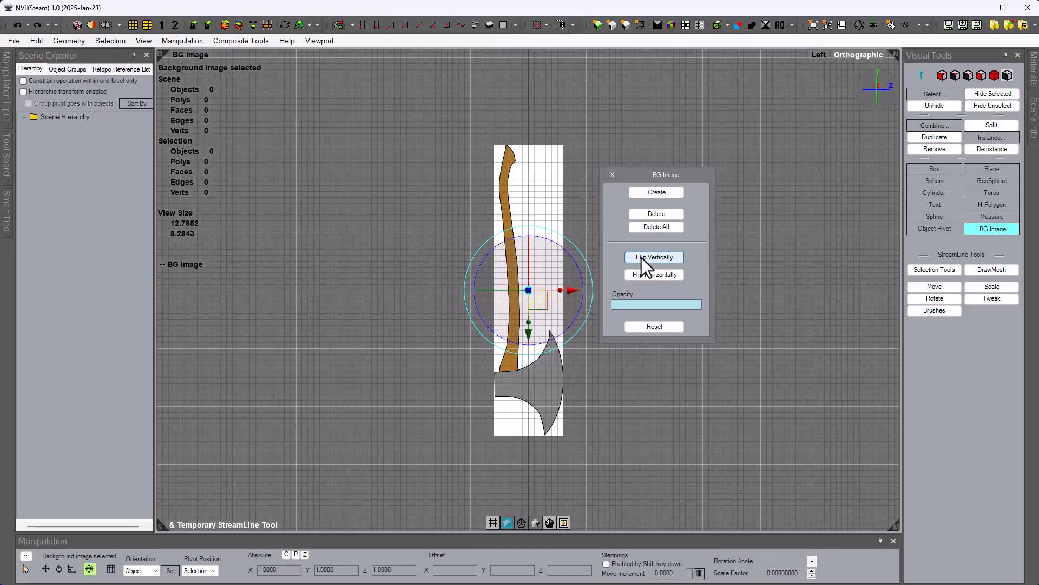
{"action": "left_click", "coordinate": [641, 257]}
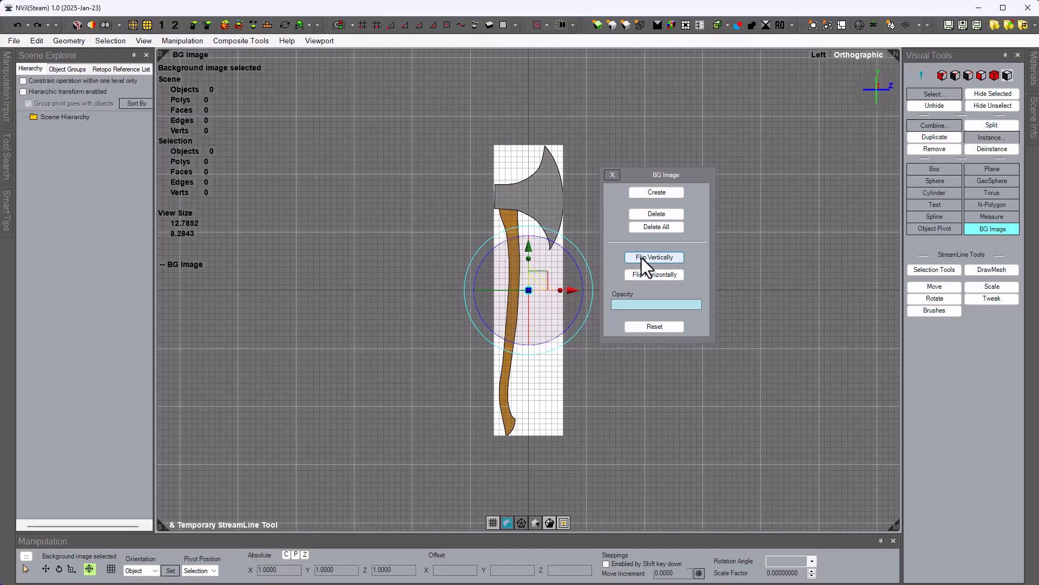
Flip the background image horizontally and back to its original orientation, twice.
{"action": "left_click", "coordinate": [650, 278]}
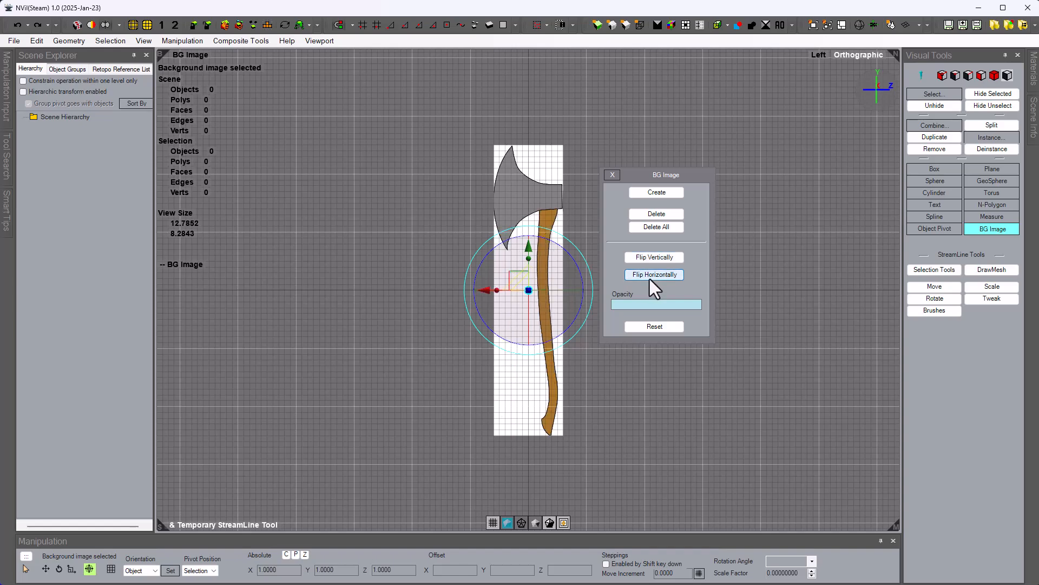
{"action": "left_click", "coordinate": [649, 279]}
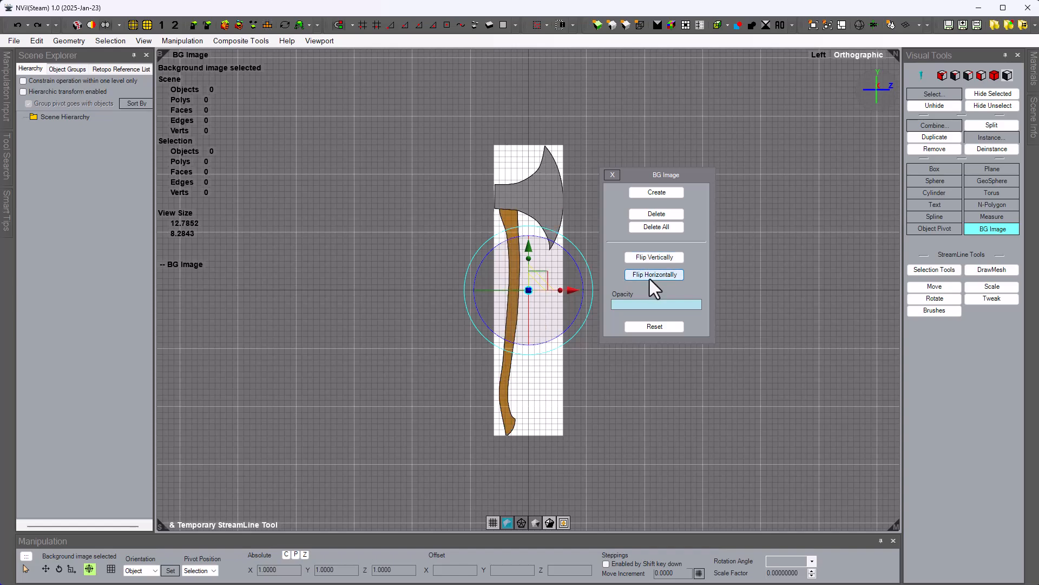
{"action": "left_click", "coordinate": [649, 278]}
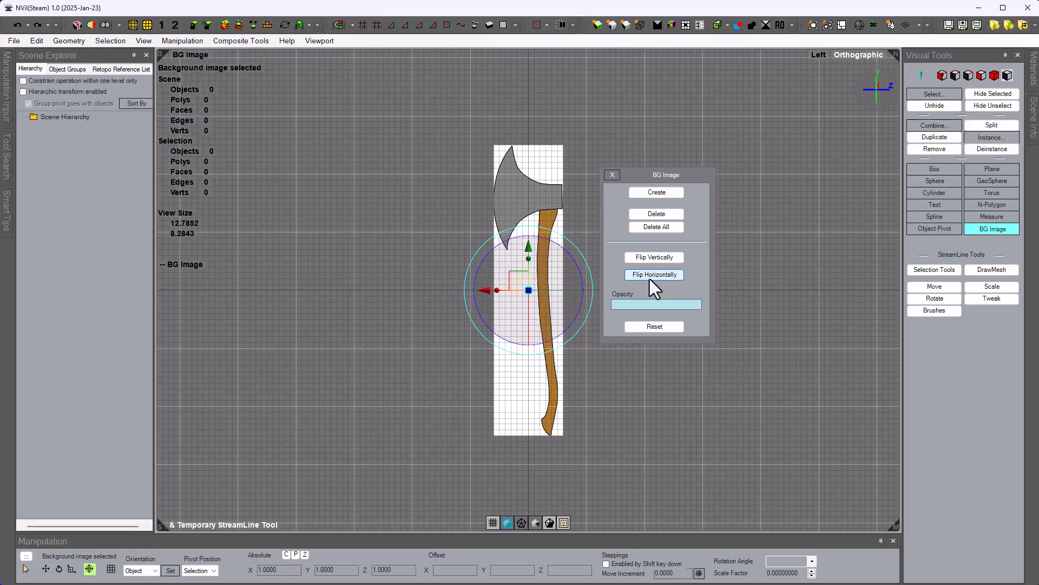
{"action": "left_click", "coordinate": [649, 278]}
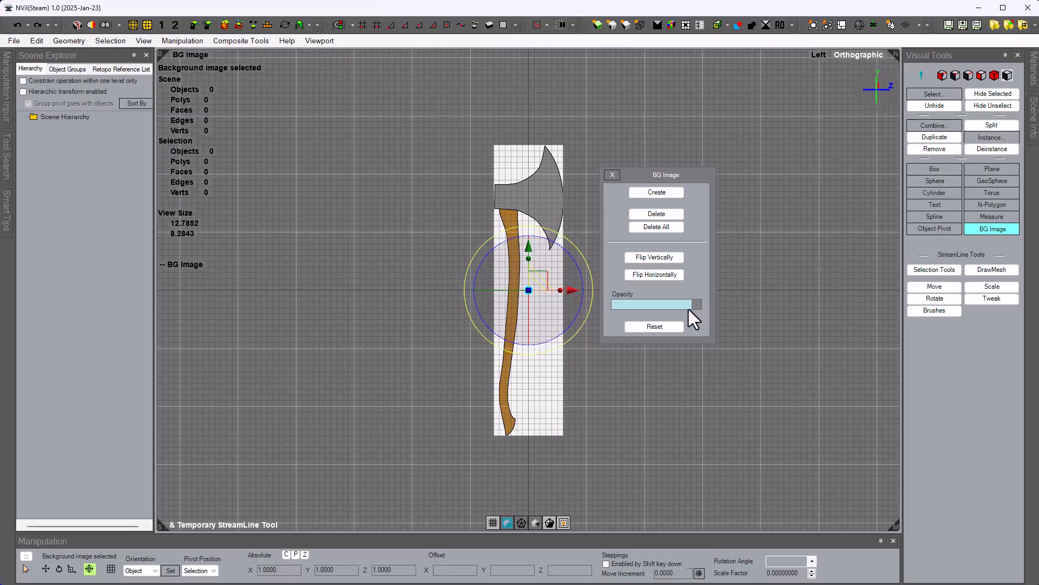
Lower the background image's opacity to about one third, and reset the image.
{"action": "left_click_drag", "start_coordinate": [688, 310], "coordinate": [638, 318]}
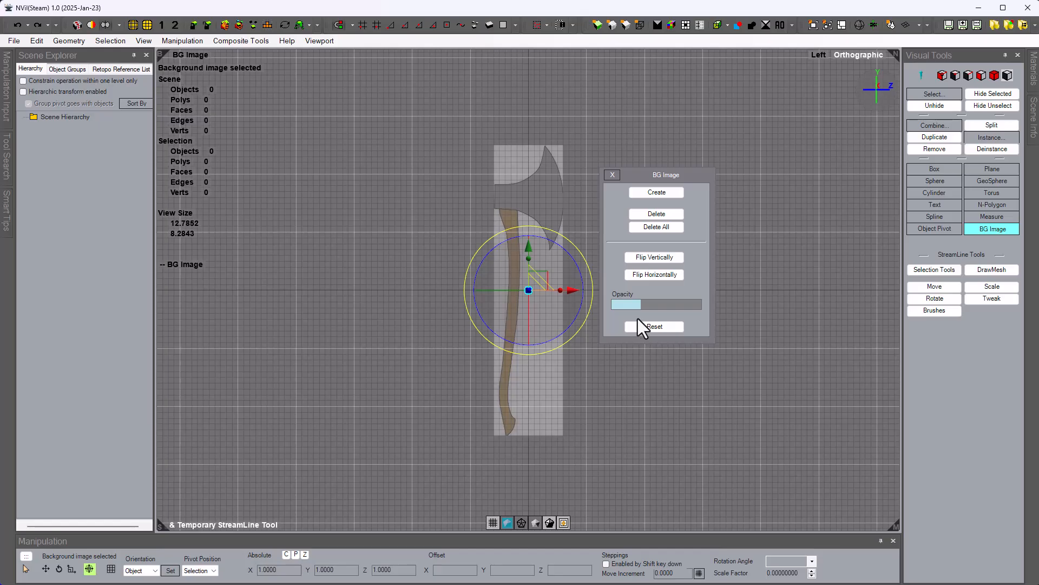
{"action": "left_click", "coordinate": [643, 323]}
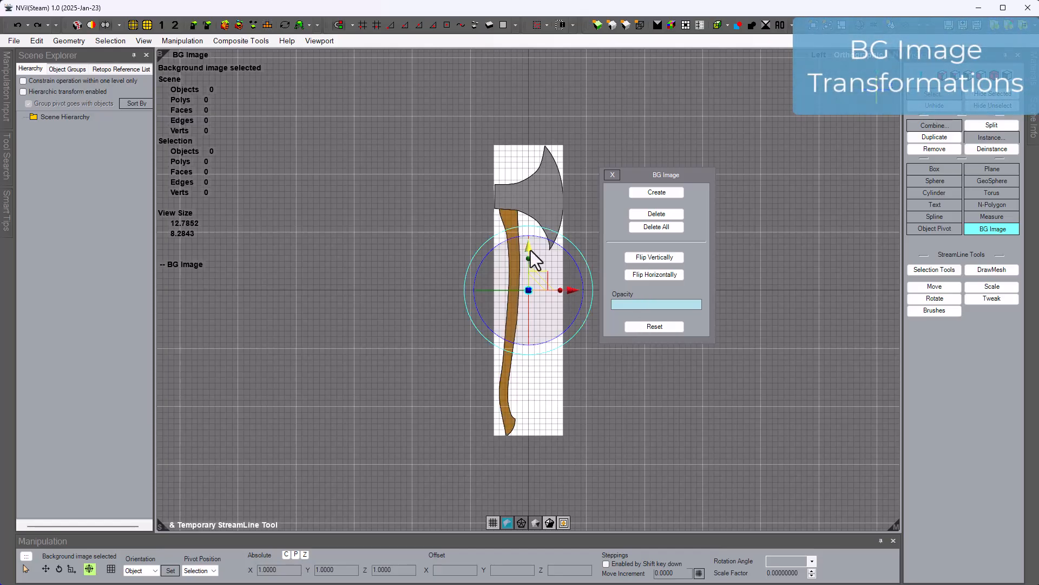
Try moving, scaling and rotating the background image with its gizmo, and reset it to its original placement.
{"action": "mouse_move", "coordinate": [531, 250]}
{"action": "left_mouse_down"}
{"action": "mouse_move", "coordinate": [526, 287]}
{"action": "mouse_move", "coordinate": [520, 251]}
{"action": "left_mouse_up"}
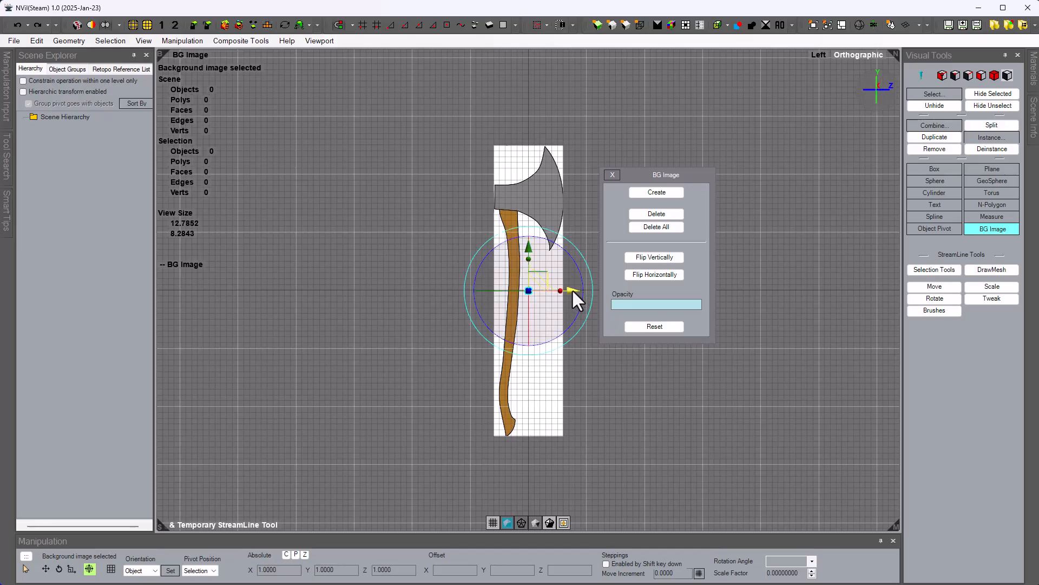
{"action": "mouse_move", "coordinate": [571, 288]}
{"action": "left_mouse_down"}
{"action": "mouse_move", "coordinate": [615, 287]}
{"action": "mouse_move", "coordinate": [534, 288]}
{"action": "mouse_move", "coordinate": [573, 290]}
{"action": "left_mouse_up"}
{"action": "left_click_drag", "start_coordinate": [527, 261], "coordinate": [577, 293]}
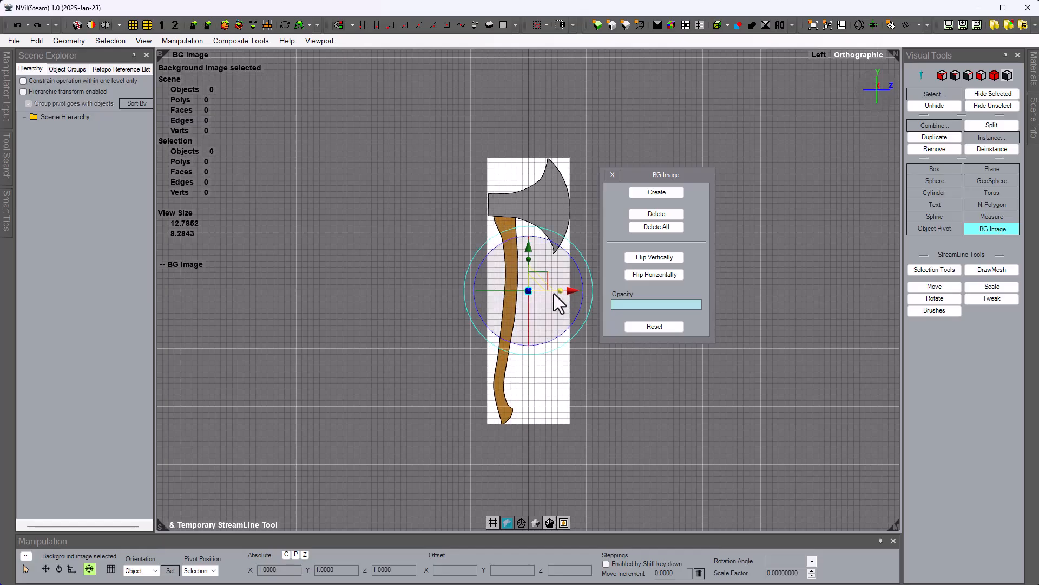
{"action": "mouse_move", "coordinate": [542, 283]}
{"action": "left_mouse_down"}
{"action": "mouse_move", "coordinate": [508, 296]}
{"action": "mouse_move", "coordinate": [553, 286]}
{"action": "mouse_move", "coordinate": [509, 301]}
{"action": "mouse_move", "coordinate": [546, 296]}
{"action": "mouse_move", "coordinate": [584, 320]}
{"action": "mouse_move", "coordinate": [567, 345]}
{"action": "mouse_move", "coordinate": [578, 289]}
{"action": "mouse_move", "coordinate": [582, 314]}
{"action": "mouse_move", "coordinate": [550, 362]}
{"action": "mouse_move", "coordinate": [459, 378]}
{"action": "mouse_move", "coordinate": [404, 353]}
{"action": "mouse_move", "coordinate": [346, 268]}
{"action": "mouse_move", "coordinate": [356, 227]}
{"action": "mouse_move", "coordinate": [396, 169]}
{"action": "mouse_move", "coordinate": [484, 142]}
{"action": "mouse_move", "coordinate": [576, 148]}
{"action": "mouse_move", "coordinate": [652, 200]}
{"action": "mouse_move", "coordinate": [697, 281]}
{"action": "mouse_move", "coordinate": [715, 361]}
{"action": "left_mouse_up"}
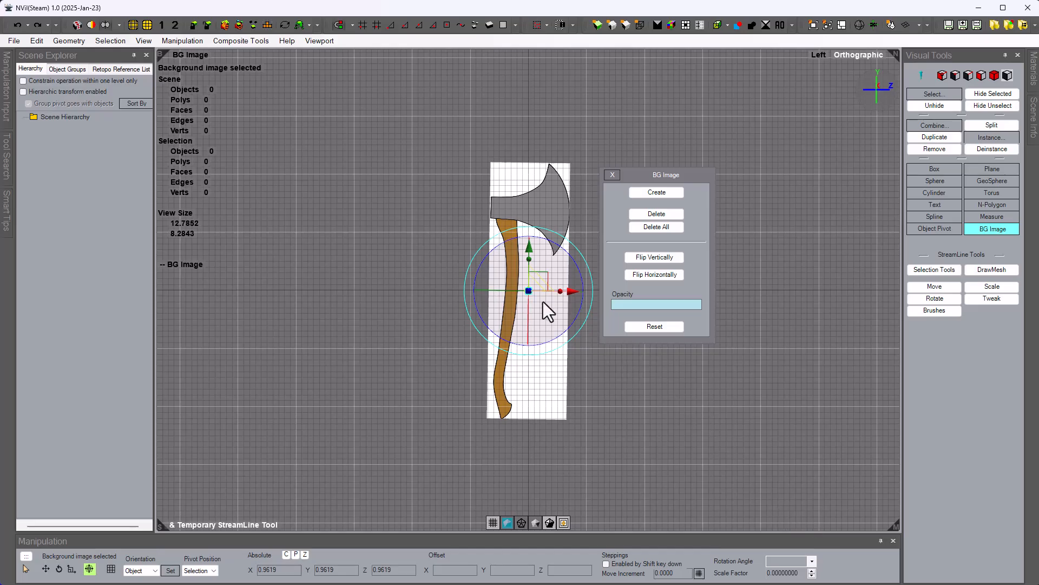
{"action": "mouse_move", "coordinate": [529, 293]}
{"action": "left_mouse_down"}
{"action": "mouse_move", "coordinate": [518, 275]}
{"action": "mouse_move", "coordinate": [456, 286]}
{"action": "mouse_move", "coordinate": [447, 298]}
{"action": "mouse_move", "coordinate": [528, 227]}
{"action": "mouse_move", "coordinate": [532, 292]}
{"action": "left_mouse_up"}
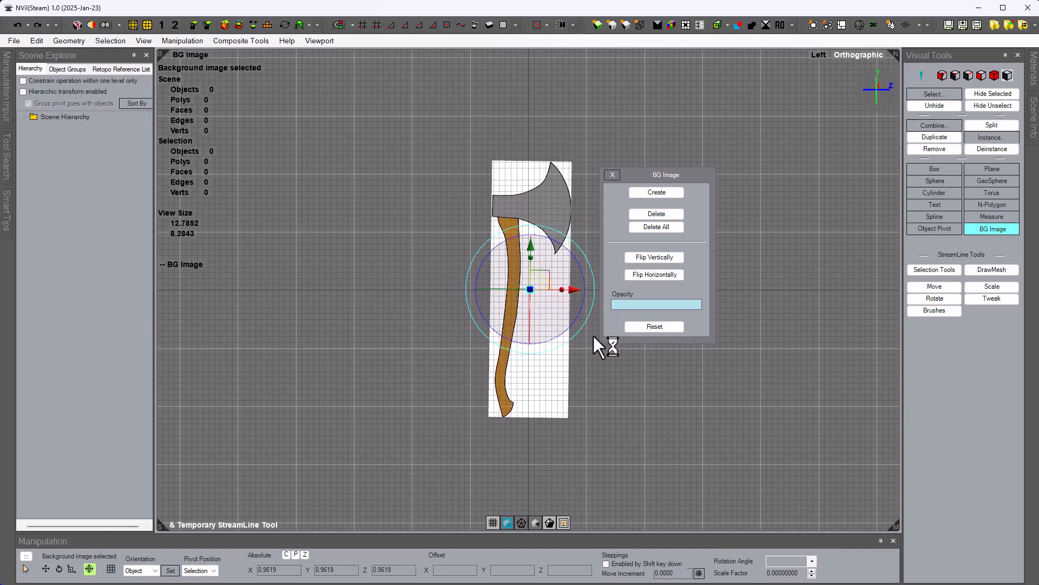
{"action": "left_click", "coordinate": [650, 328]}
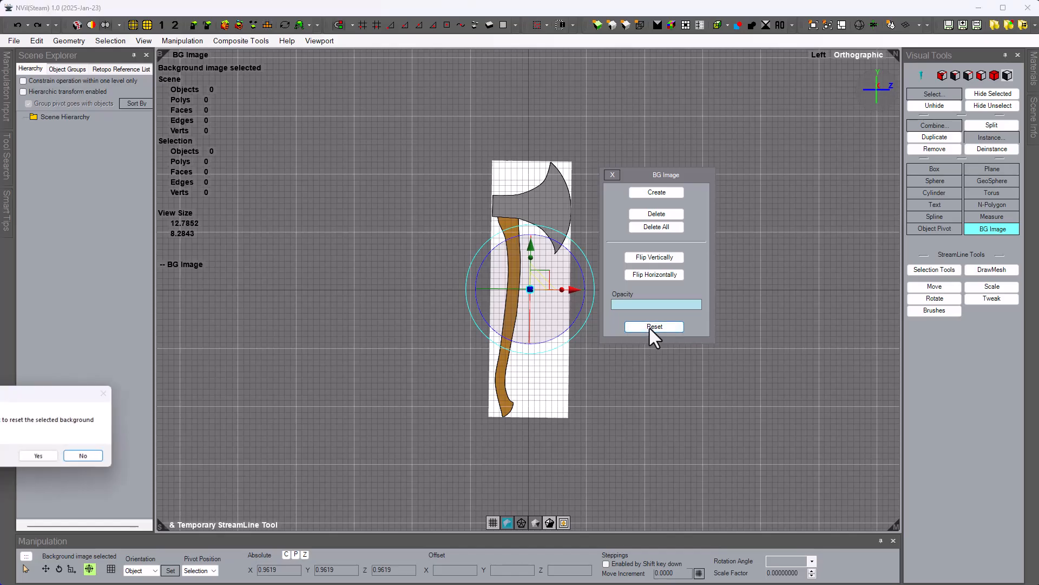
{"action": "left_click", "coordinate": [39, 456]}
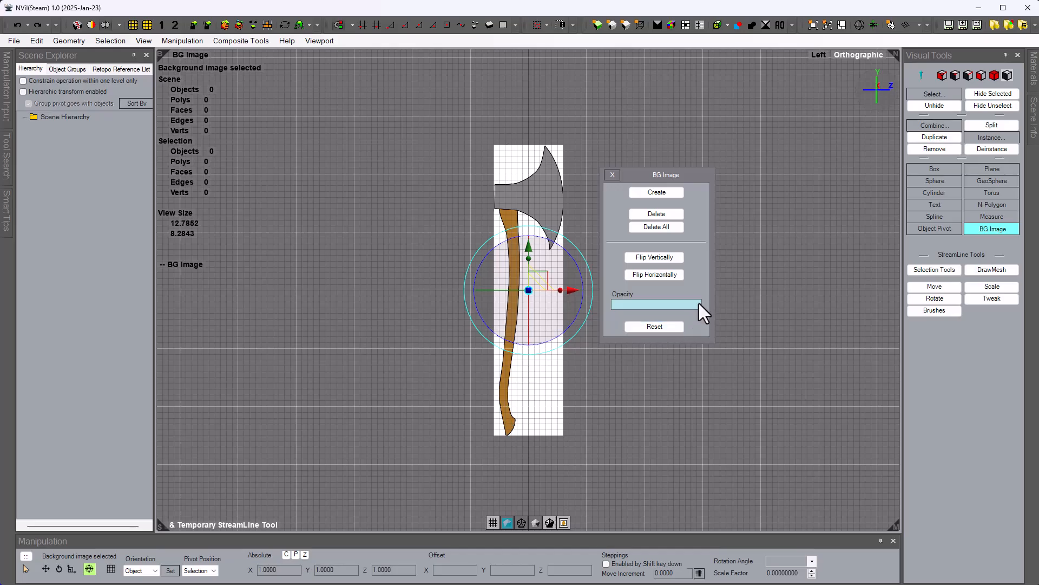
Lower the background image's opacity to a little under half and close the BG Image settings.
{"action": "left_click_drag", "start_coordinate": [700, 304], "coordinate": [648, 307]}
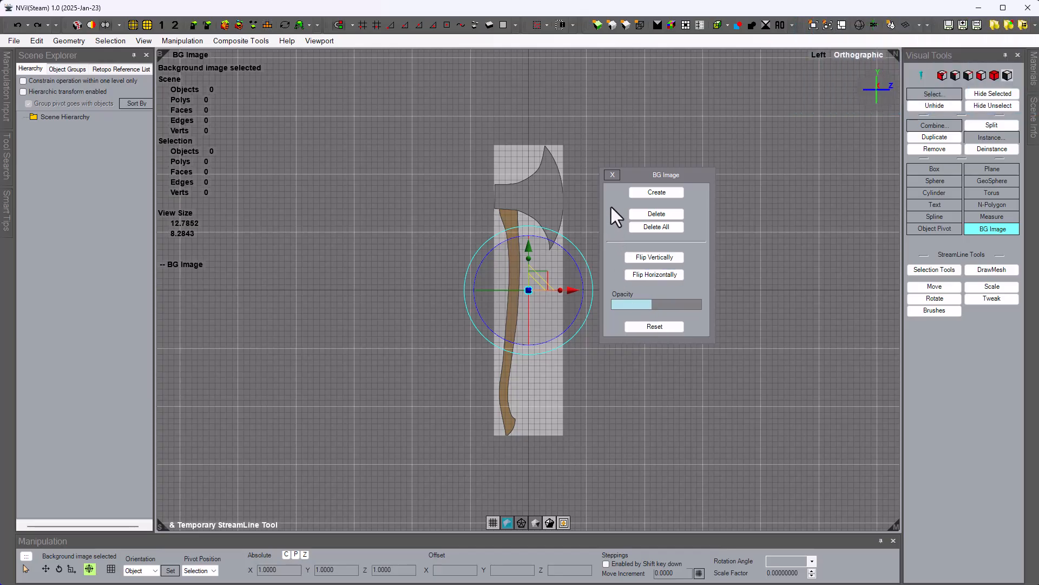
{"action": "left_click", "coordinate": [610, 175]}
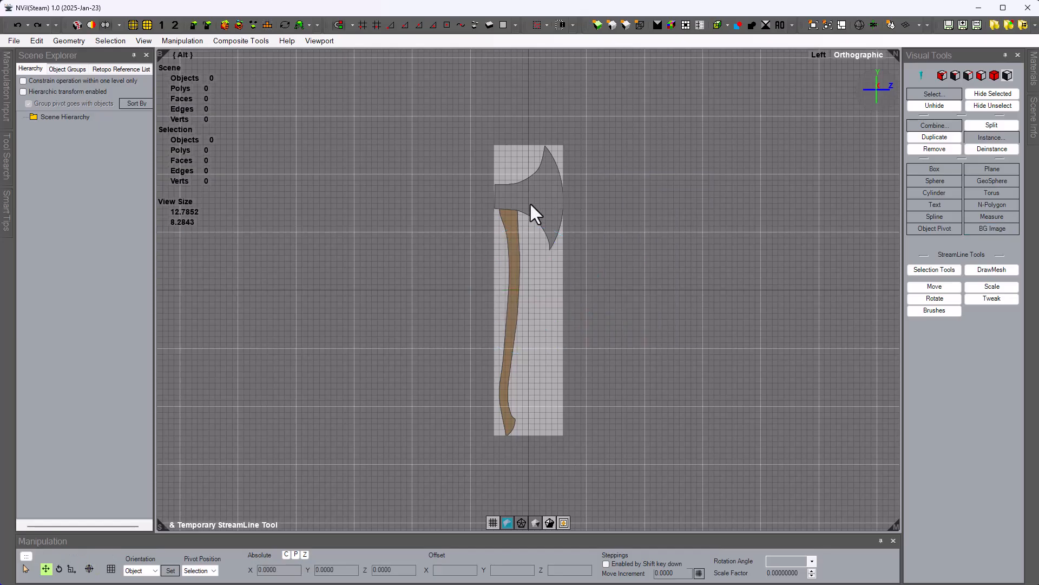
Create a plane about 0.43 wide and 0.41 deep over the squared rear part of the axe head.
{"action": "right_click_drag", "start_coordinate": [529, 203], "coordinate": [717, 130], "text": "alt"}
{"action": "middle_click_drag", "start_coordinate": [629, 176], "coordinate": [635, 281], "text": "alt"}
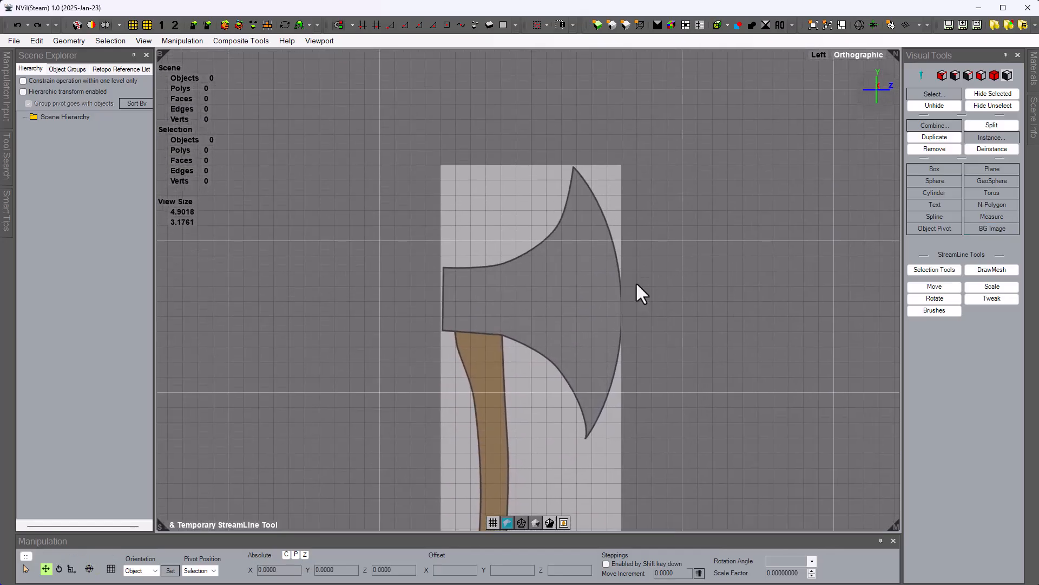
{"action": "left_click", "coordinate": [990, 169]}
{"action": "left_click_drag", "start_coordinate": [443, 268], "coordinate": [505, 332]}
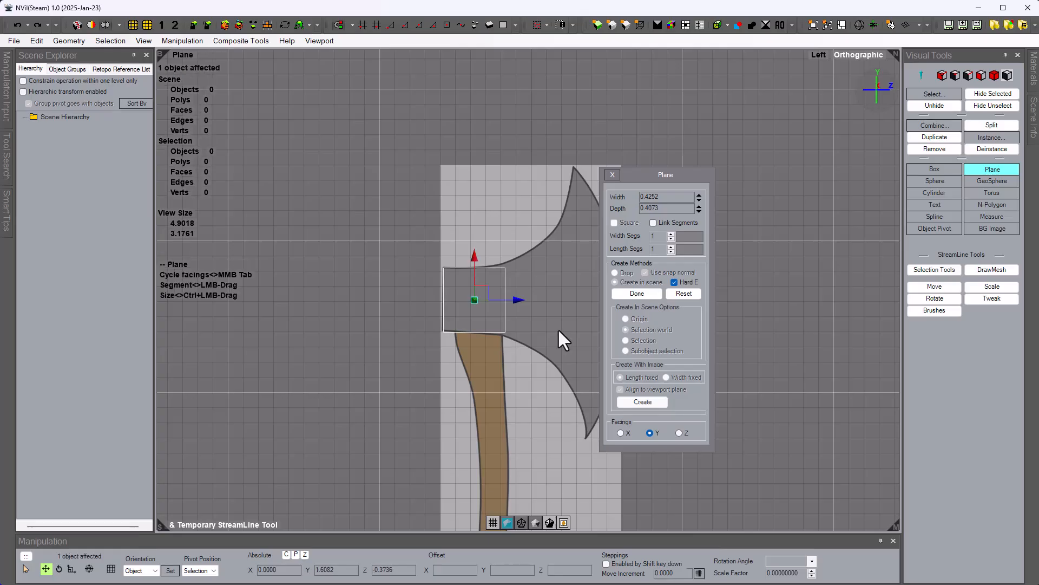
{"action": "left_click", "coordinate": [656, 293]}
Extrude the plane's blade-side edge by about 0.17 and scale it vertically by about 1.37 to follow the axe head outline.
{"action": "left_click", "coordinate": [967, 75]}
{"action": "left_click", "coordinate": [504, 303]}
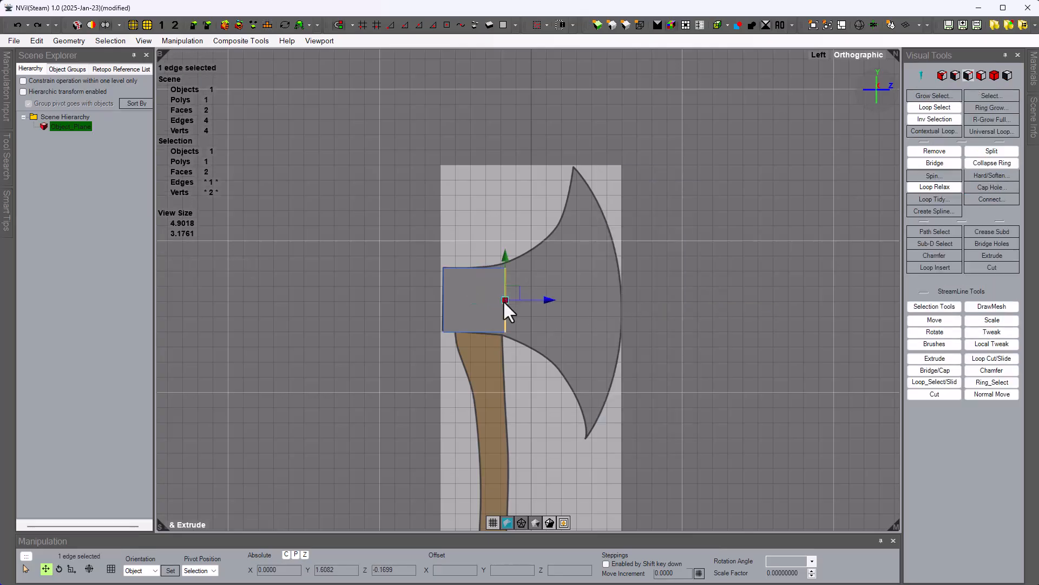
{"action": "left_click", "coordinate": [992, 256]}
{"action": "left_click_drag", "start_coordinate": [680, 180], "coordinate": [740, 182]}
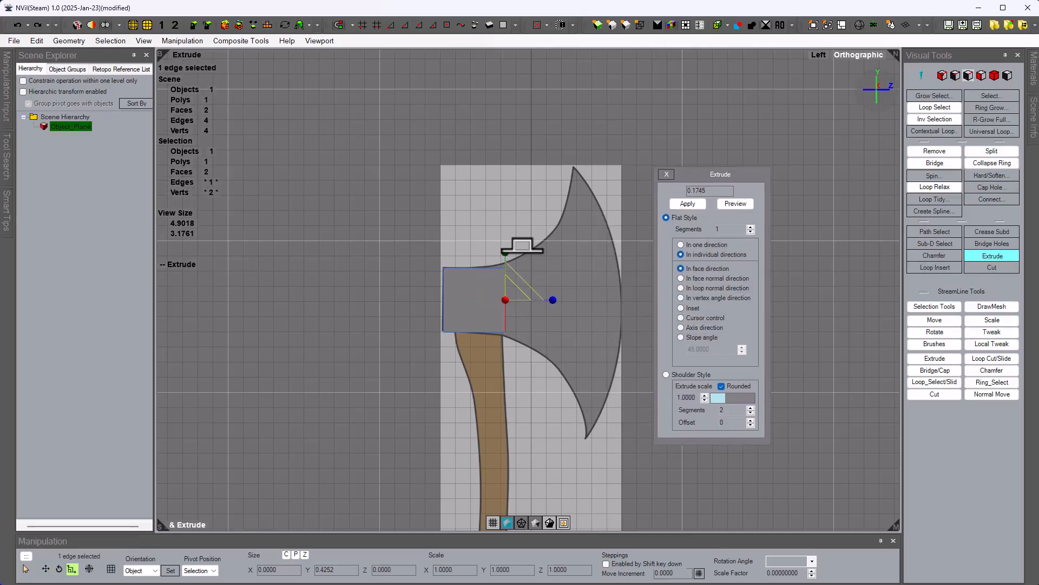
{"action": "left_click_drag", "start_coordinate": [505, 250], "coordinate": [531, 226]}
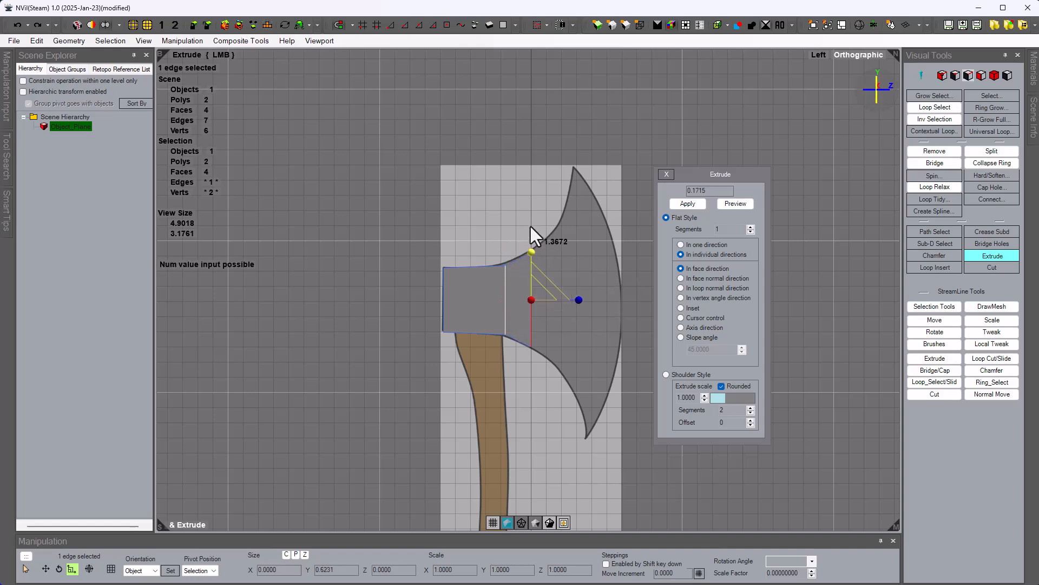
Extrude the blade-side edge by about 0.19 and 0.16, scaling the new edges to about 0.90 and 1.76 high to reach the blade tips.
{"action": "left_click_drag", "start_coordinate": [610, 315], "coordinate": [638, 321]}
{"action": "left_click_drag", "start_coordinate": [558, 251], "coordinate": [558, 222]}
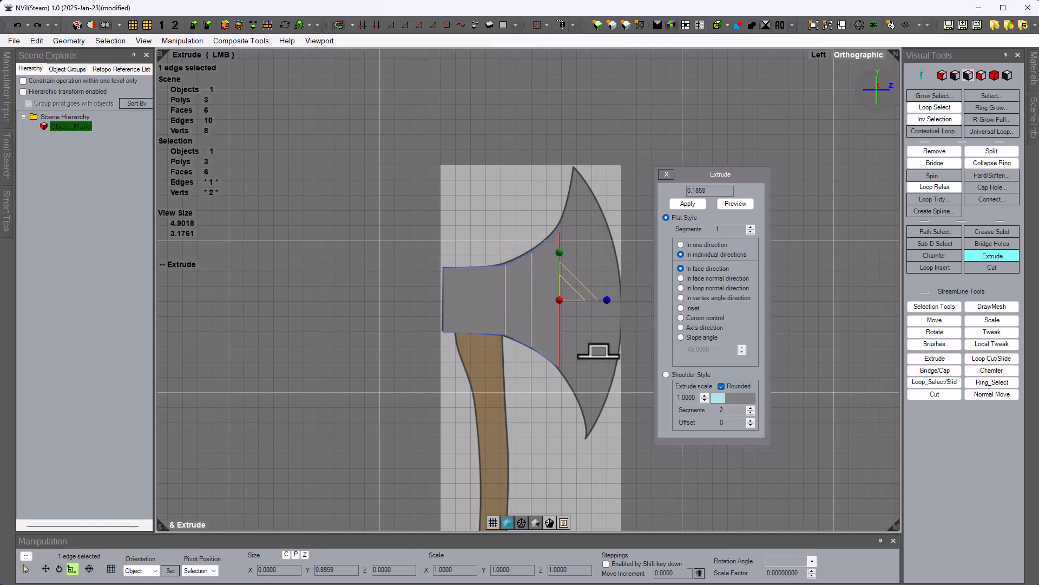
{"action": "left_click_drag", "start_coordinate": [599, 351], "coordinate": [624, 350]}
{"action": "left_click_drag", "start_coordinate": [584, 251], "coordinate": [576, 183]}
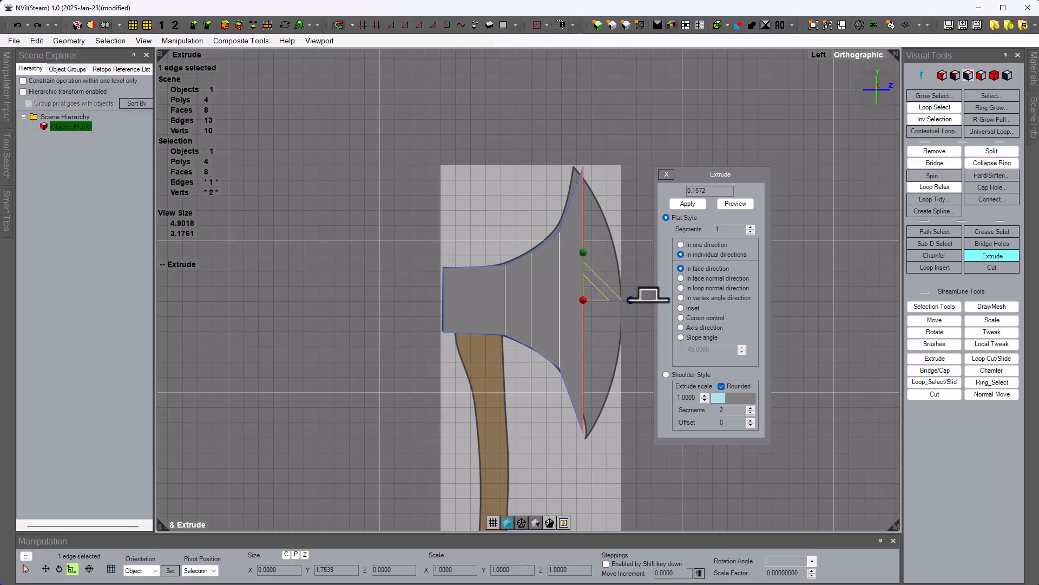
Extrude the end edge twice past the blade tips, first by about 0.08, scaling to about 1.47 and 1.05 high along the curve.
{"action": "left_click_drag", "start_coordinate": [605, 352], "coordinate": [619, 351]}
{"action": "left_click_drag", "start_coordinate": [596, 254], "coordinate": [597, 258]}
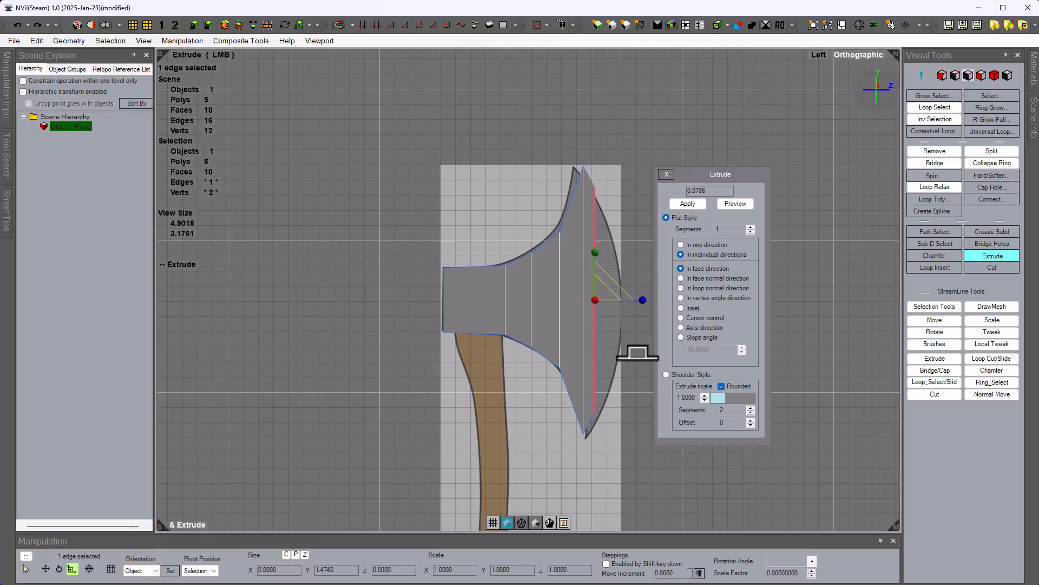
{"action": "left_click_drag", "start_coordinate": [638, 353], "coordinate": [652, 352]}
{"action": "left_click_drag", "start_coordinate": [610, 255], "coordinate": [611, 270]}
Finish the curved cutting edge with two small extrusions, scaling the first to about 0.63 high and the last, about 0.02 deep, shorter still.
{"action": "left_click_drag", "start_coordinate": [640, 343], "coordinate": [647, 340]}
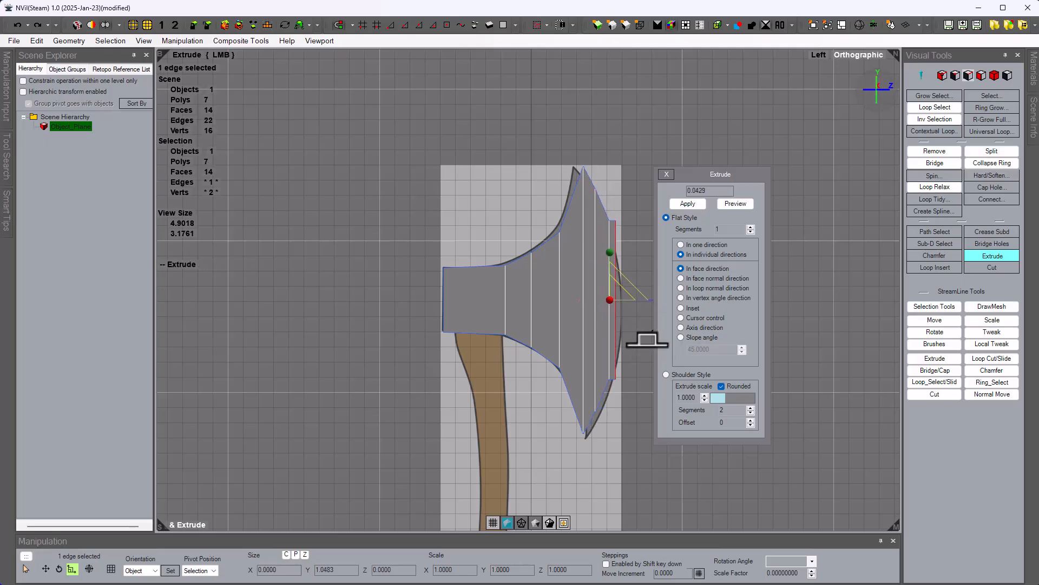
{"action": "left_click_drag", "start_coordinate": [620, 251], "coordinate": [622, 278]}
{"action": "left_click_drag", "start_coordinate": [636, 331], "coordinate": [651, 309]}
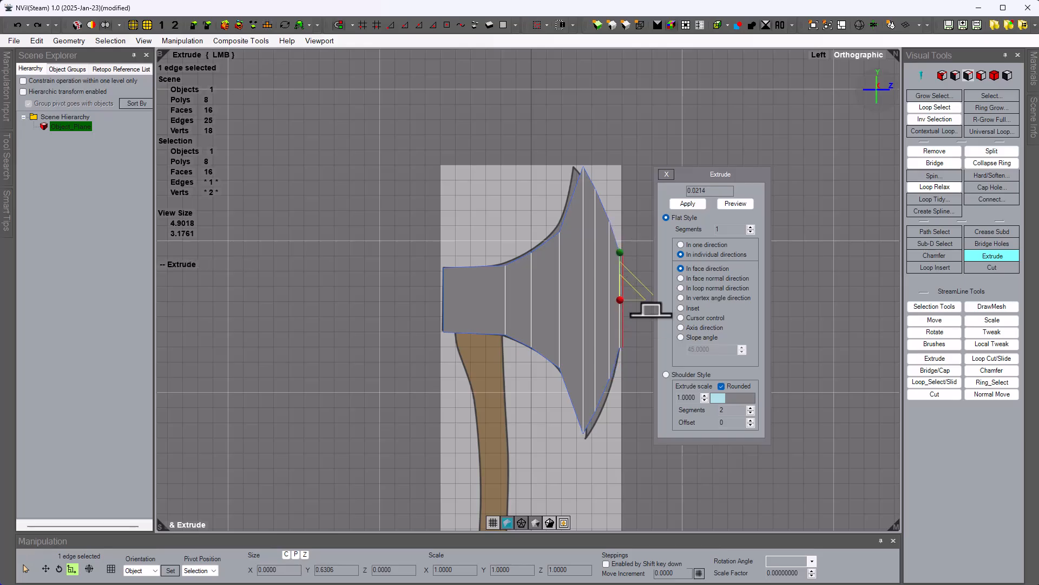
{"action": "left_click_drag", "start_coordinate": [621, 252], "coordinate": [625, 268]}
{"action": "key", "text": "w"}
{"action": "key", "text": "q"}
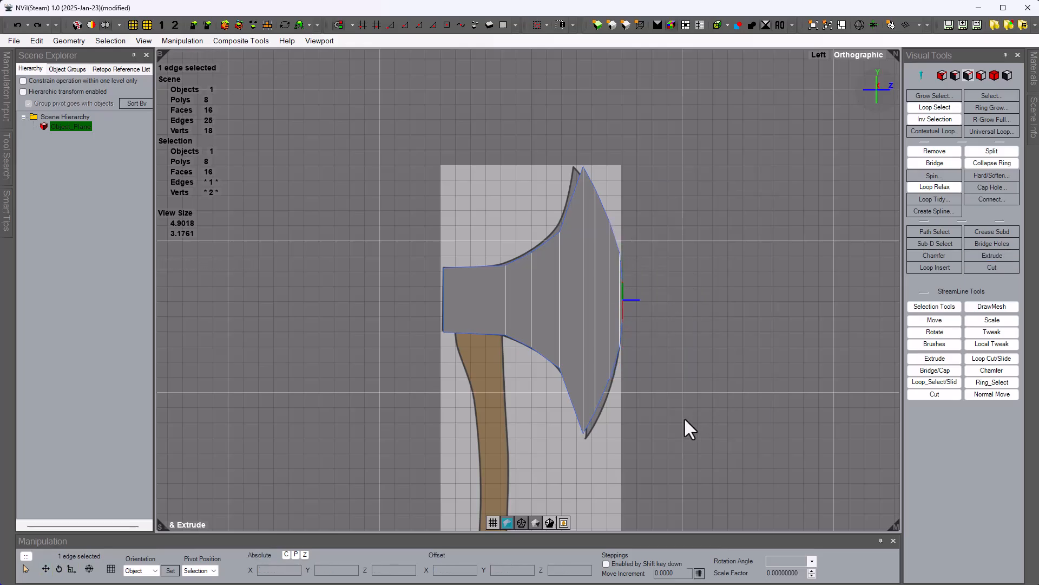
Shell the flat axe head mesh in both directions with a thickness of about -0.23 in the perspective view.
{"action": "key", "text": "space"}
{"action": "key", "text": "space"}
{"action": "left_click_drag", "start_coordinate": [501, 320], "coordinate": [696, 310], "text": "alt"}
{"action": "left_click", "coordinate": [995, 75]}
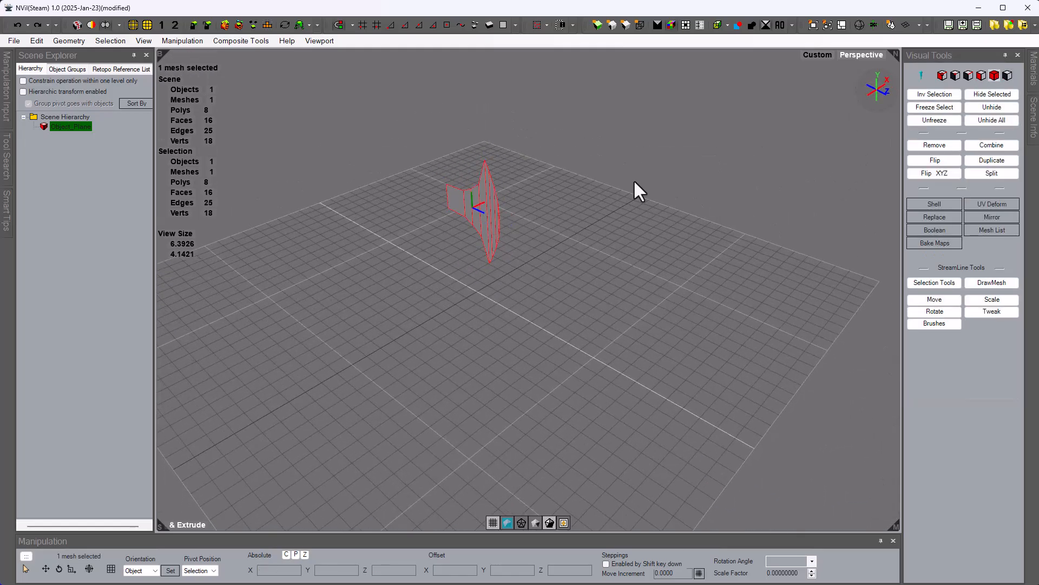
{"action": "left_click", "coordinate": [934, 204]}
{"action": "left_click_drag", "start_coordinate": [533, 238], "coordinate": [553, 230]}
{"action": "left_click", "coordinate": [667, 175]}
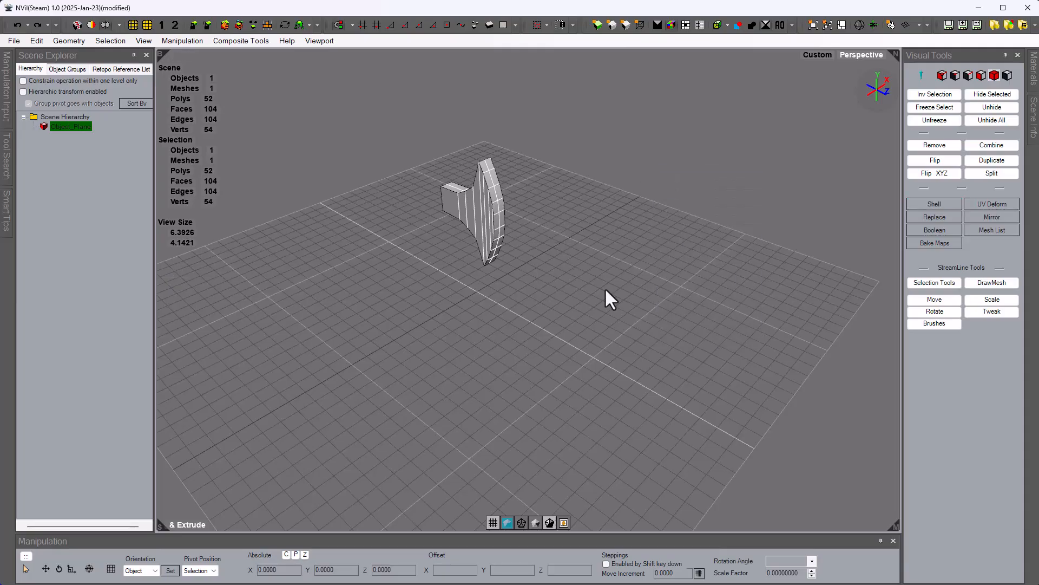
Start a cubic spline at the handle's top in the Left view and trace its blade-side edge down to the bottom knob.
{"action": "key", "text": "space"}
{"action": "key", "text": "space"}
{"action": "middle_click_drag", "start_coordinate": [414, 400], "coordinate": [394, 242], "text": "alt"}
{"action": "right_click_drag", "start_coordinate": [394, 241], "coordinate": [319, 295], "text": "alt"}
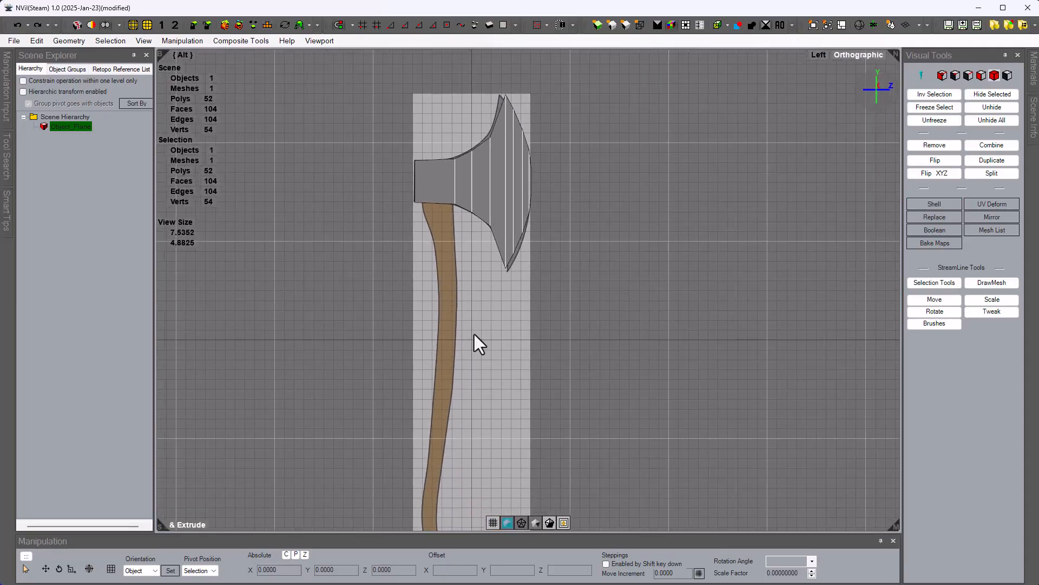
{"action": "middle_click_drag", "start_coordinate": [509, 325], "coordinate": [503, 242], "text": "alt"}
{"action": "left_click", "coordinate": [1007, 75]}
{"action": "left_click", "coordinate": [935, 217]}
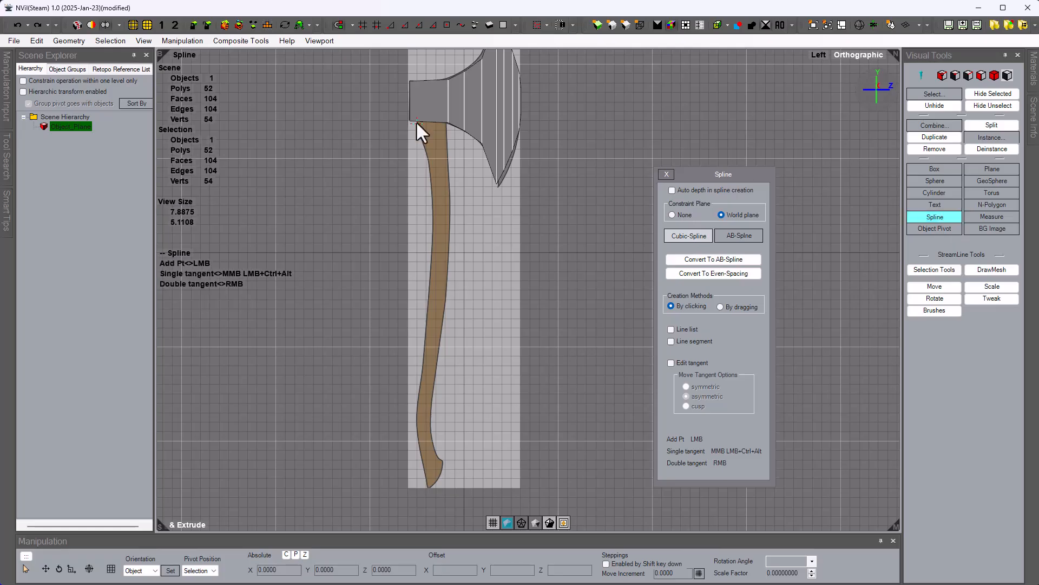
{"action": "left_click", "coordinate": [446, 123]}
{"action": "left_click", "coordinate": [446, 301]}
{"action": "left_click", "coordinate": [430, 417]}
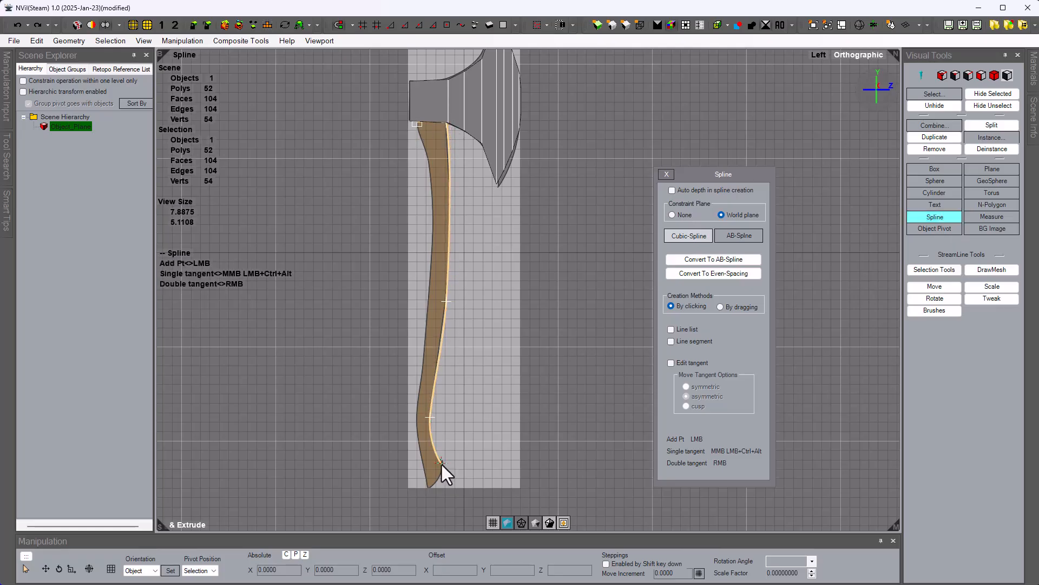
{"action": "left_click", "coordinate": [442, 463]}
Continue the spline around the handle's bottom tip, up its rear edge and close it at the starting point.
{"action": "left_click", "coordinate": [427, 489]}
{"action": "left_click", "coordinate": [415, 424]}
{"action": "left_click", "coordinate": [427, 315]}
{"action": "left_click", "coordinate": [433, 198]}
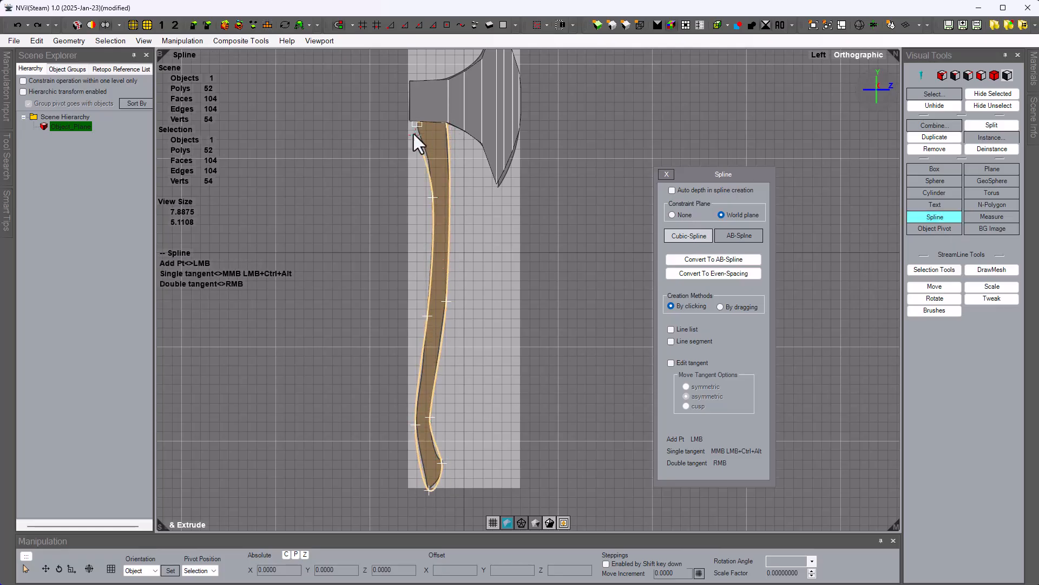
{"action": "left_click", "coordinate": [417, 124]}
{"action": "left_click_drag", "start_coordinate": [32, 396], "coordinate": [252, 357]}
{"action": "left_click", "coordinate": [214, 415]}
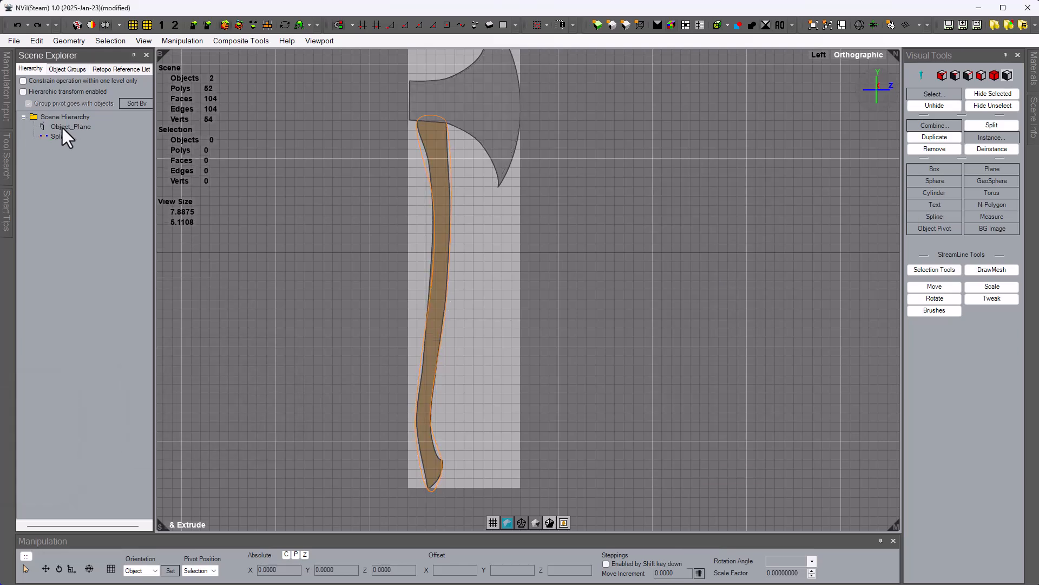
Tweak the handle spline's tangents at the top corners and along the lower rear edge to follow the reference outline.
{"action": "left_click", "coordinate": [960, 77]}
{"action": "left_click", "coordinate": [945, 226]}
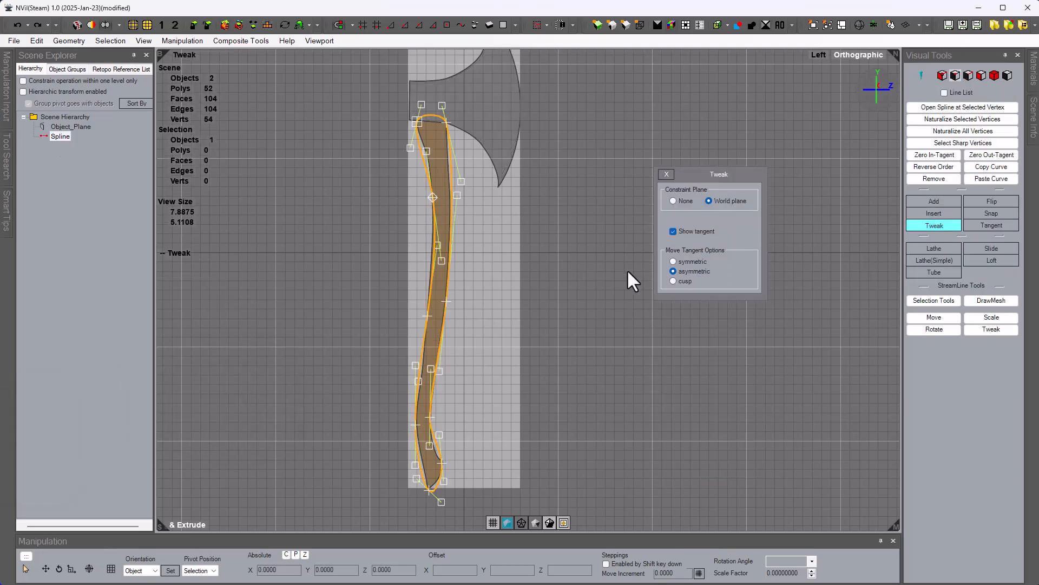
{"action": "left_click_drag", "start_coordinate": [428, 114], "coordinate": [444, 103]}
{"action": "left_click_drag", "start_coordinate": [460, 194], "coordinate": [453, 174]}
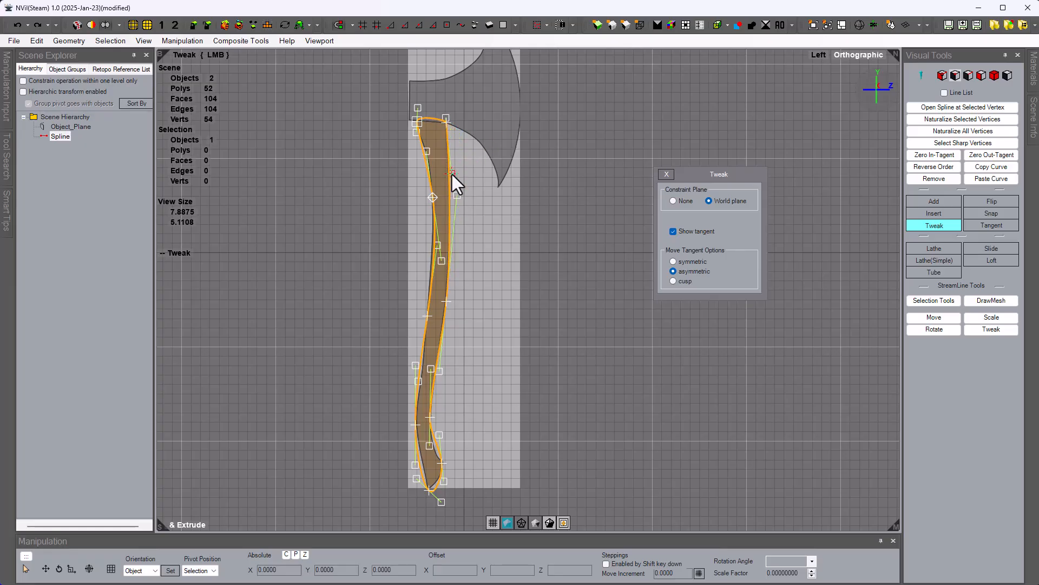
{"action": "mouse_move", "coordinate": [429, 445]}
{"action": "left_mouse_down"}
{"action": "mouse_move", "coordinate": [442, 463]}
{"action": "mouse_move", "coordinate": [421, 458]}
{"action": "left_mouse_up"}
{"action": "left_click_drag", "start_coordinate": [418, 381], "coordinate": [417, 385]}
{"action": "left_click_drag", "start_coordinate": [406, 365], "coordinate": [417, 376]}
{"action": "left_click_drag", "start_coordinate": [416, 457], "coordinate": [414, 447]}
{"action": "key", "text": "Escape"}
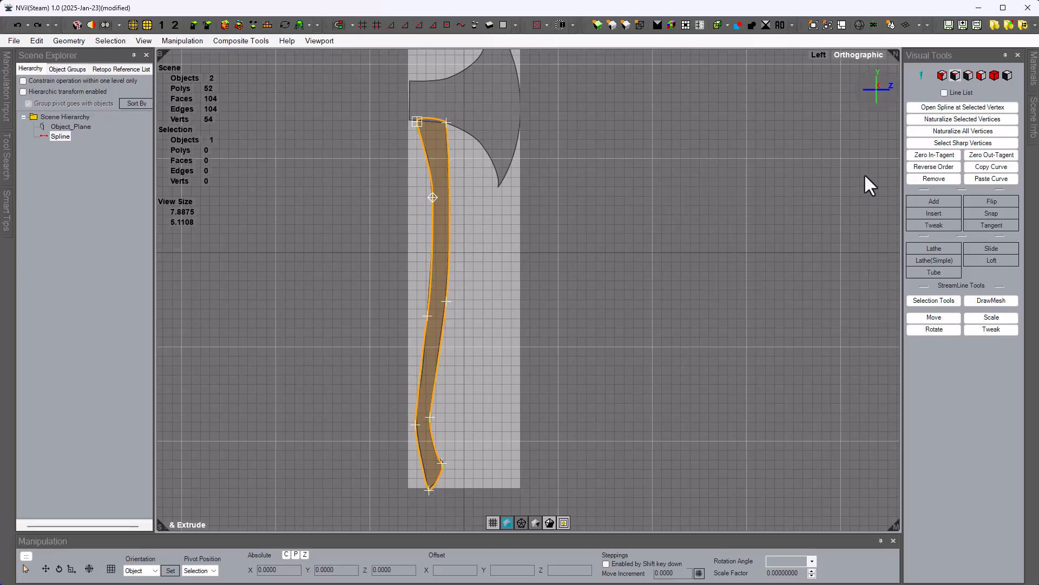
Convert the handle spline into a polygon with Spline_Polygon, using 90 segments.
{"action": "left_click", "coordinate": [1007, 76]}
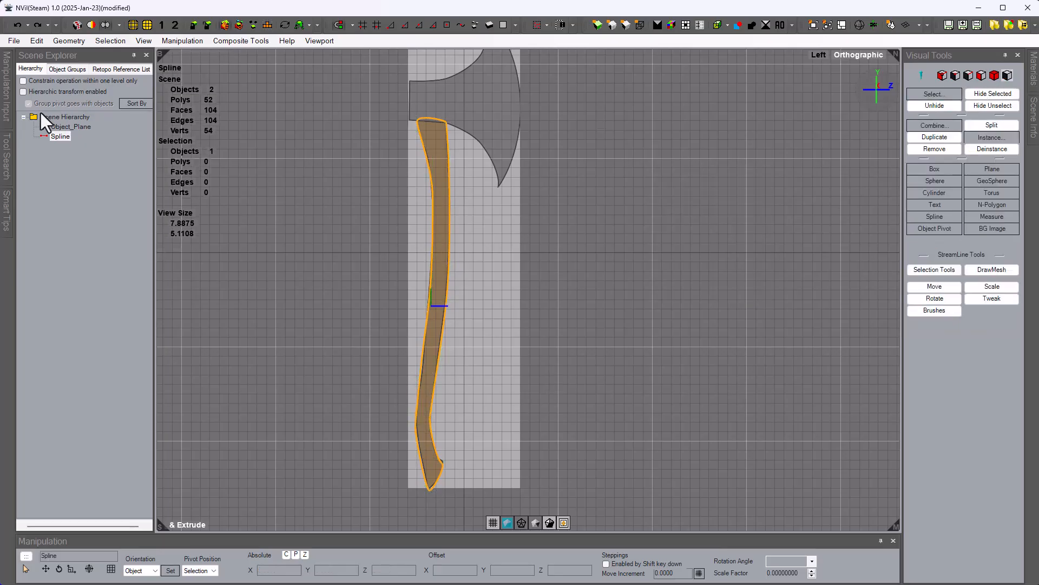
{"action": "mouse_move", "coordinate": [7, 156]}
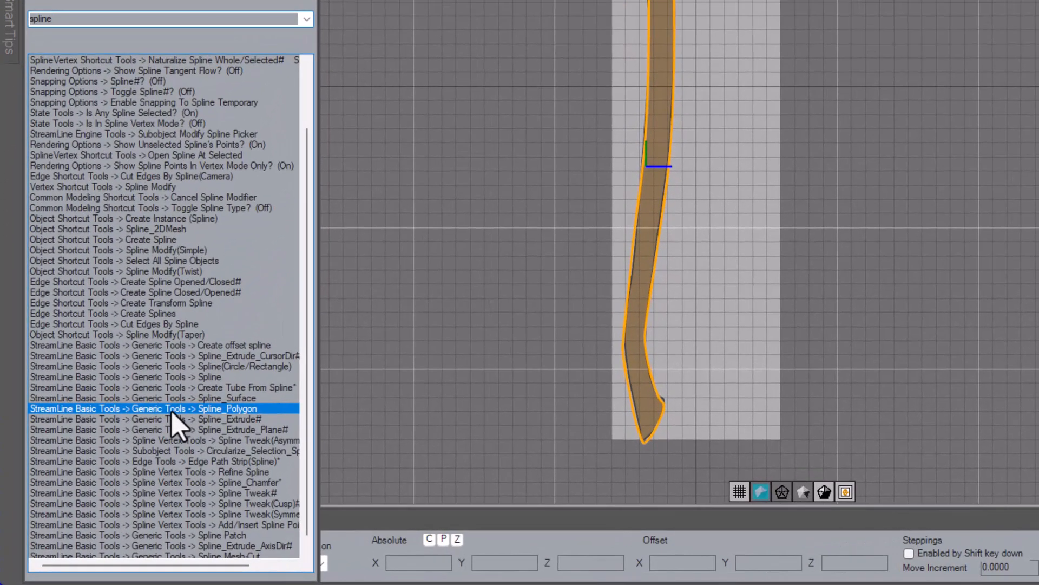
{"action": "left_click", "coordinate": [113, 467]}
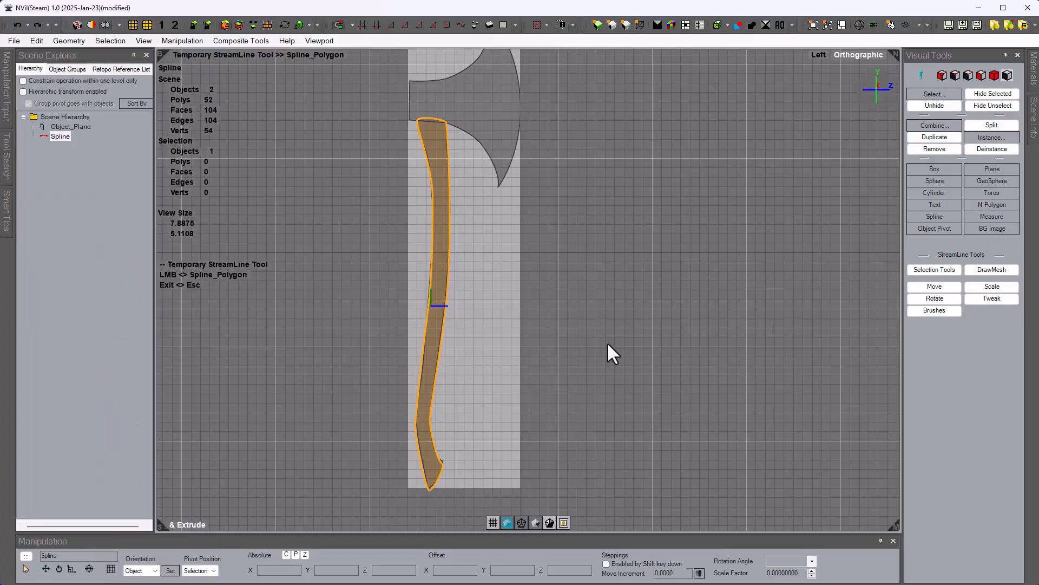
{"action": "left_click", "coordinate": [608, 345]}
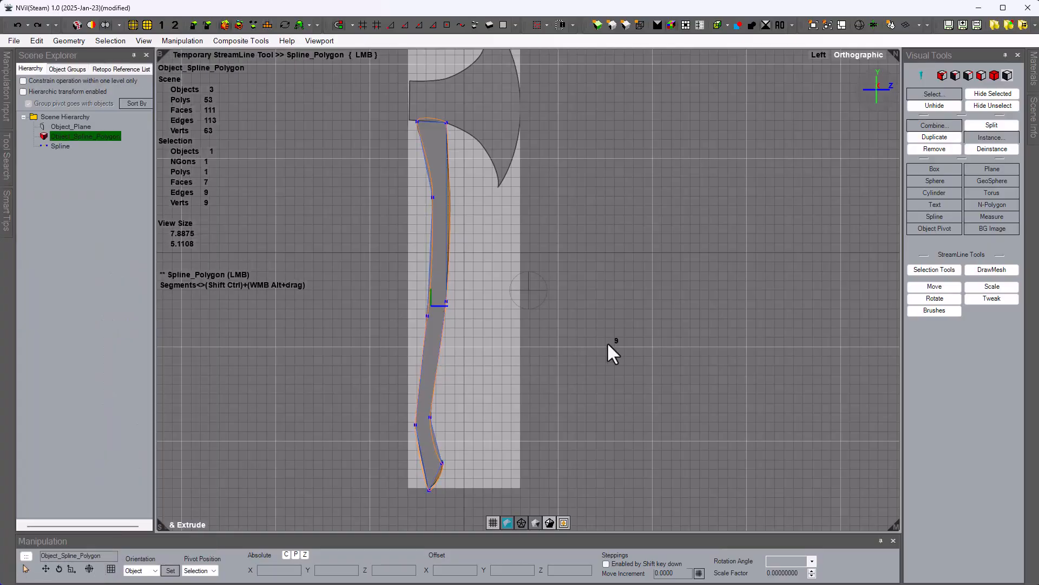
{"action": "scroll", "coordinate": [608, 345], "scroll_direction": "up", "scroll_amount": 6, "text": "ctrl+shift"}
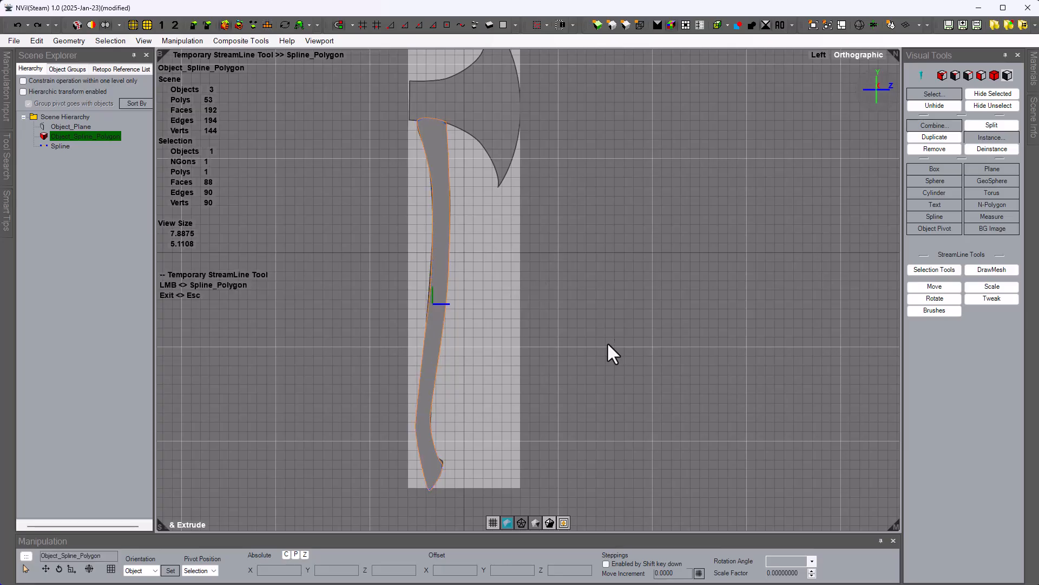
Shell the handle polygon in both directions with a thickness of about -0.10 and 2 segments in the perspective view.
{"action": "key", "text": "space"}
{"action": "key", "text": "space"}
{"action": "double_click", "coordinate": [73, 126]}
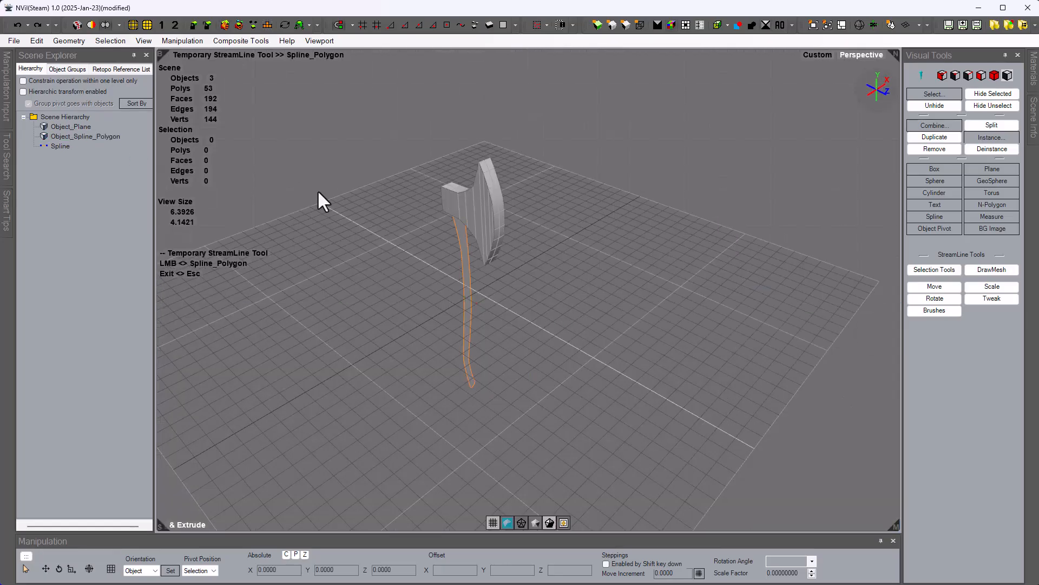
{"action": "left_click", "coordinate": [81, 137]}
{"action": "left_click", "coordinate": [996, 76]}
{"action": "left_click", "coordinate": [951, 206]}
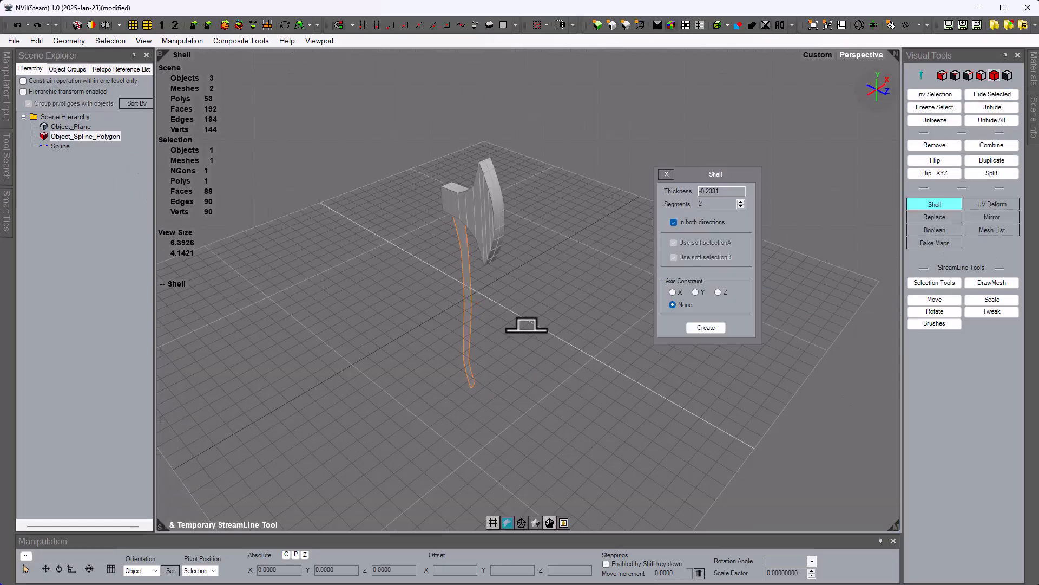
{"action": "mouse_move", "coordinate": [527, 325]}
{"action": "left_mouse_down"}
{"action": "mouse_move", "coordinate": [536, 321]}
{"action": "mouse_move", "coordinate": [510, 321]}
{"action": "left_mouse_up"}
{"action": "left_click_drag", "start_coordinate": [510, 321], "coordinate": [574, 297], "text": "alt"}
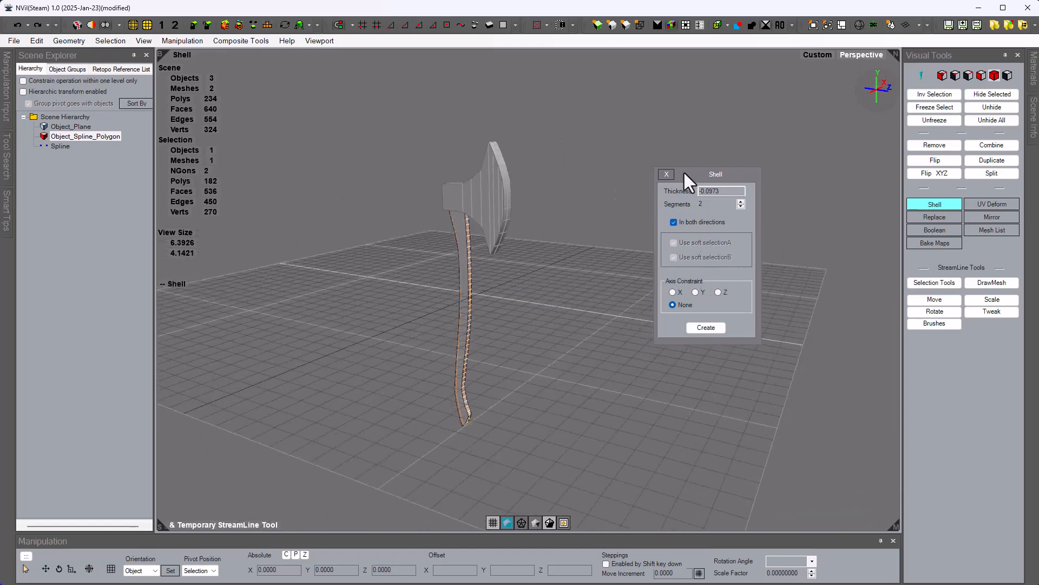
{"action": "left_click", "coordinate": [667, 174]}
Hide the handle's outline spline and view the finished axe from another side.
{"action": "scroll", "coordinate": [527, 261], "scroll_direction": "up", "scroll_amount": 3}
{"action": "left_click", "coordinate": [54, 145]}
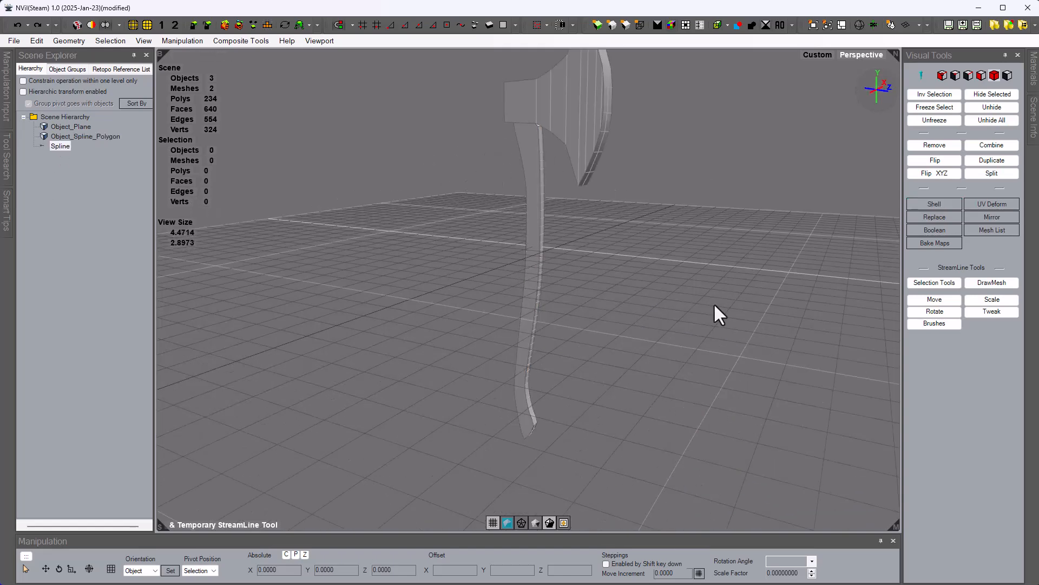
{"action": "left_click_drag", "start_coordinate": [596, 304], "coordinate": [779, 318], "text": "alt"}
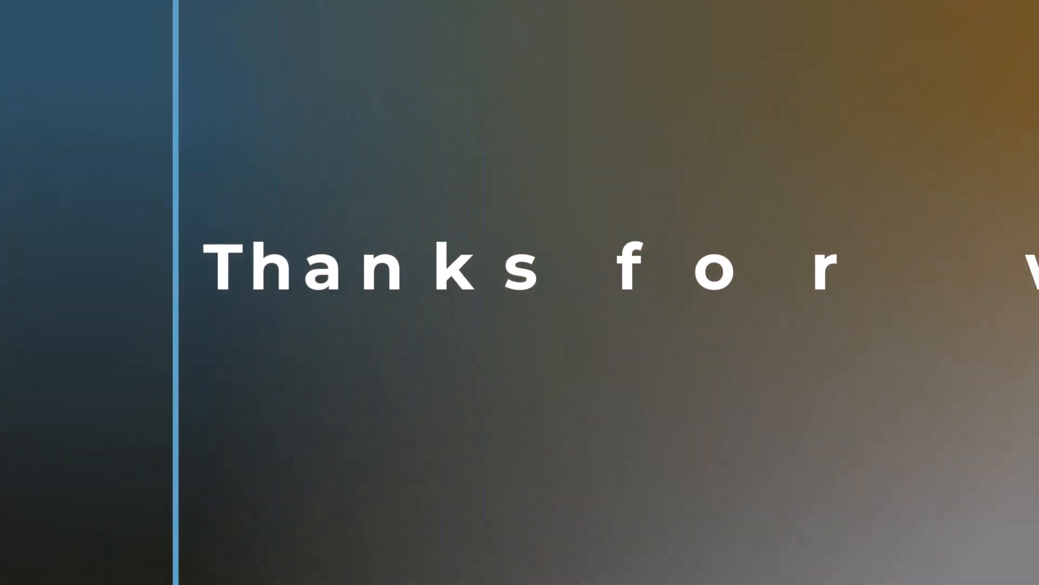